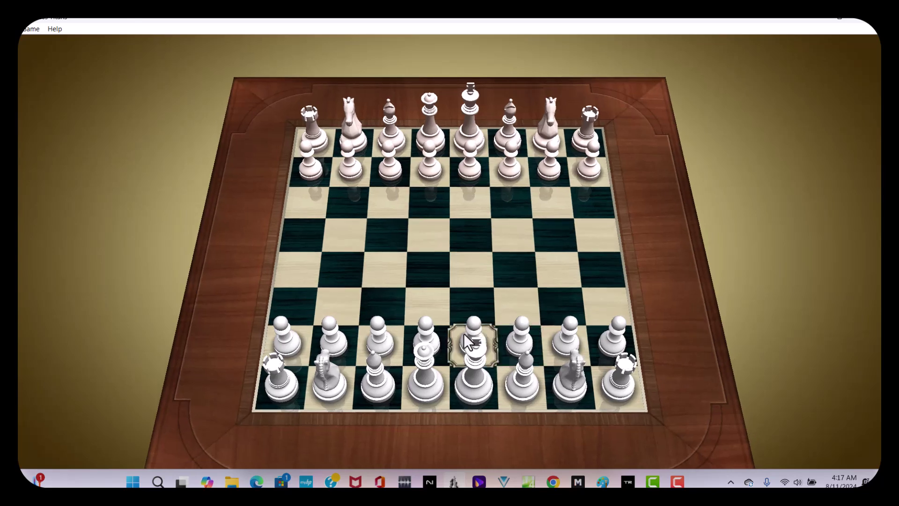
Step: Play the opening white moves on the chessboard: king's pawn to e4, queen's pawn to d3 and queen to g4
click(473, 271)
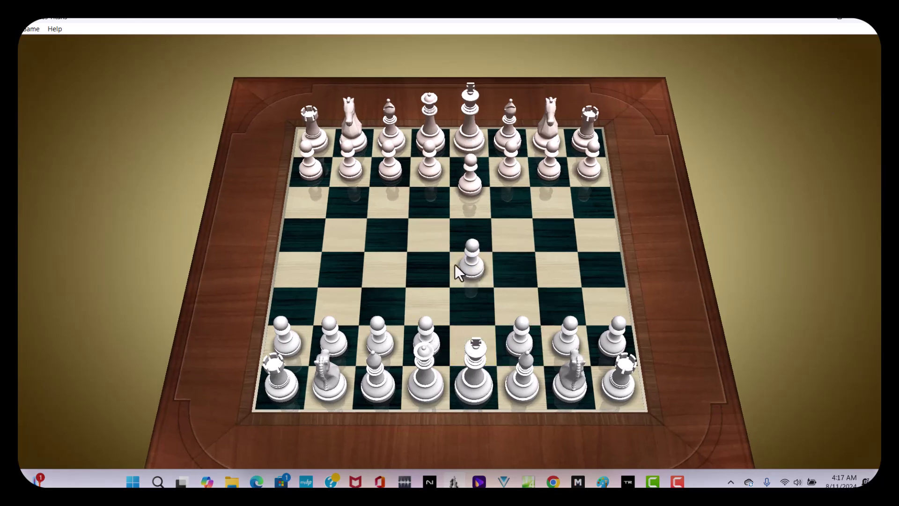
click(432, 353)
click(438, 303)
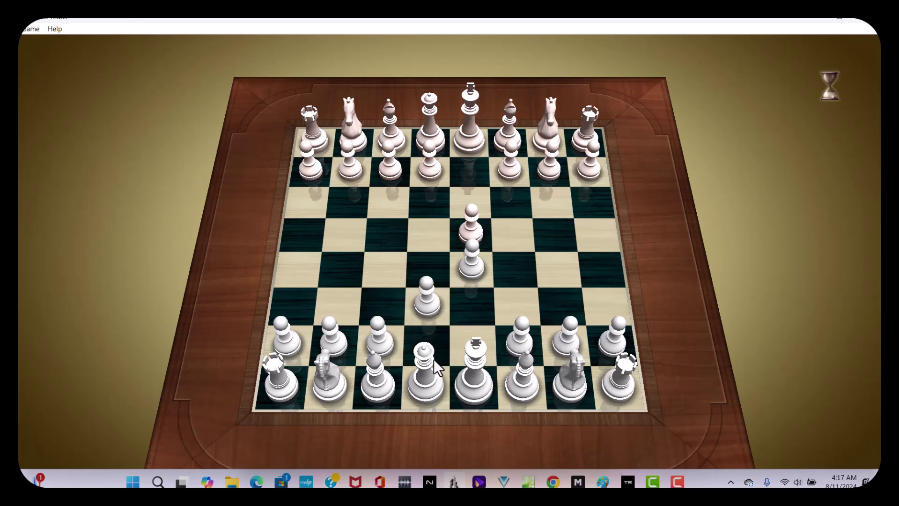
click(419, 379)
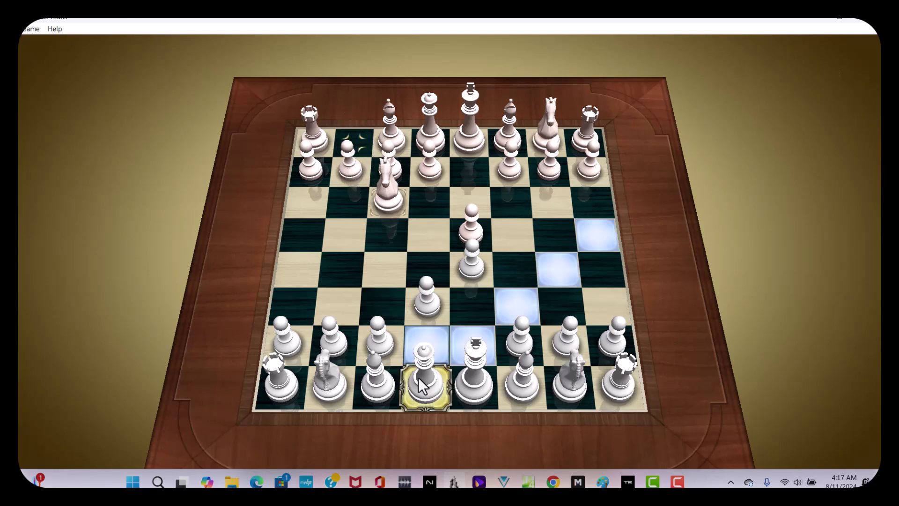
click(557, 265)
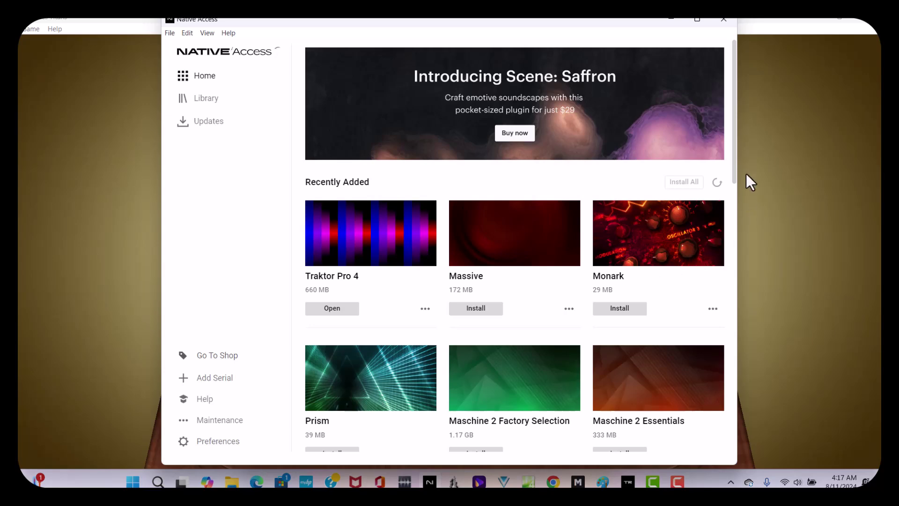
Step: Look through the Recently Added products in Native Access down to the end of the list
scroll(734, 158, down, 13)
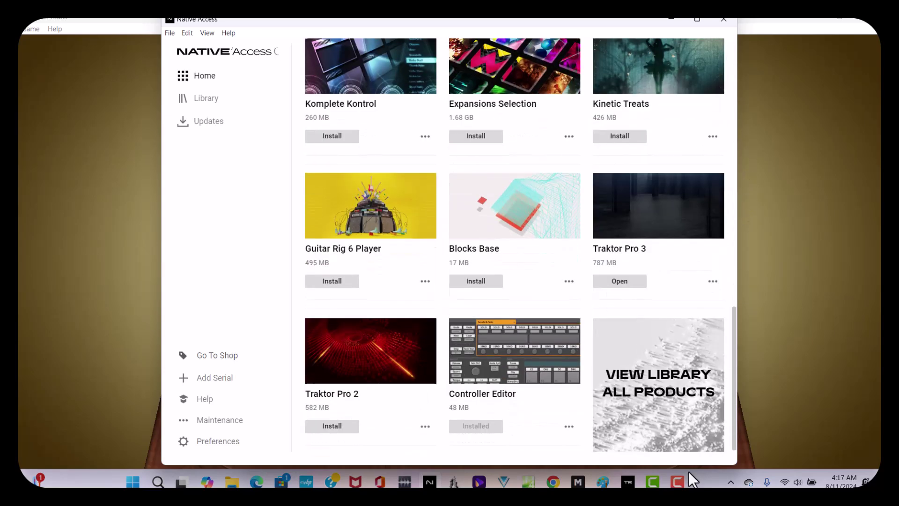
scroll(720, 315, up, 3)
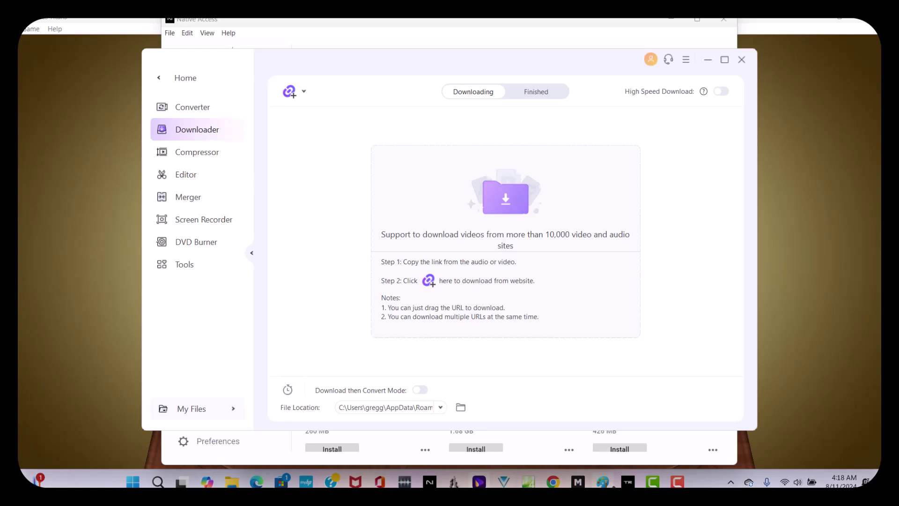
Step: Try to launch VSClassic64 and cancel the Microsoft Store's install offer
mouse_move(439, 486)
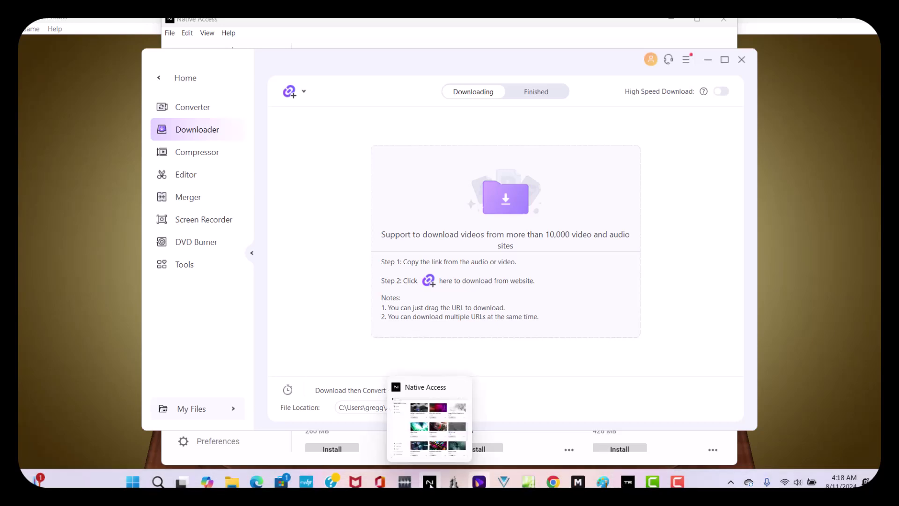
mouse_move(646, 485)
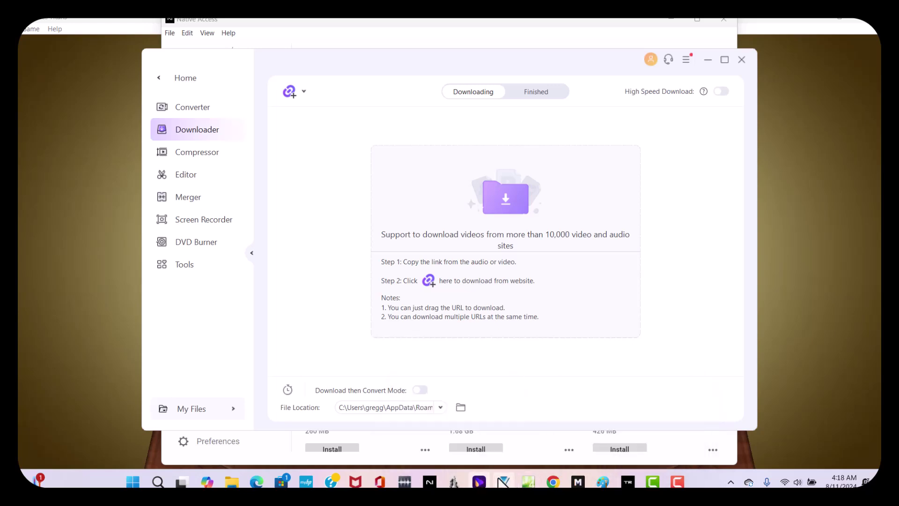
click(505, 482)
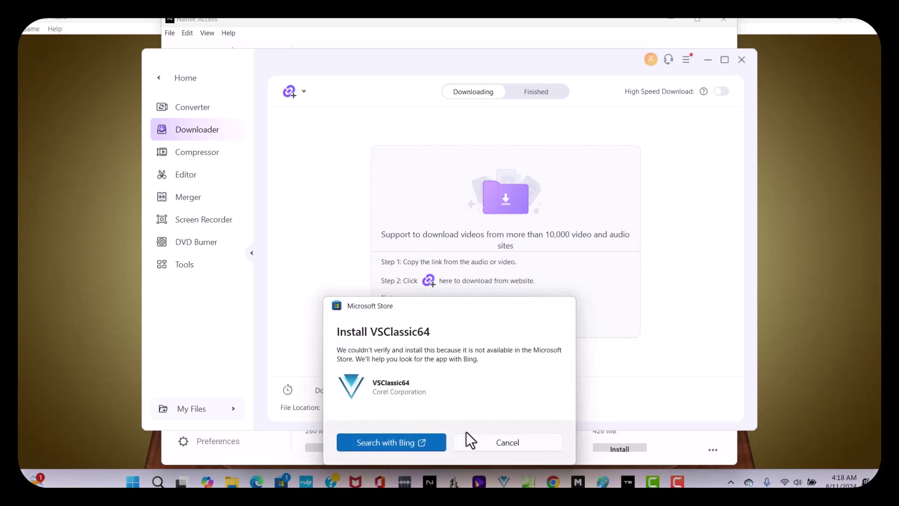
click(524, 445)
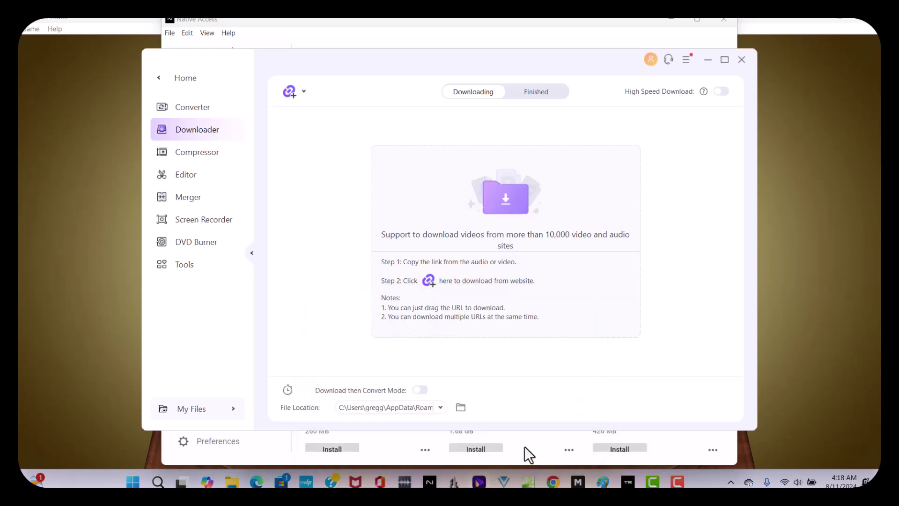
Step: Launch Music Maker and agree to continue despite the instance that is already running
click(570, 480)
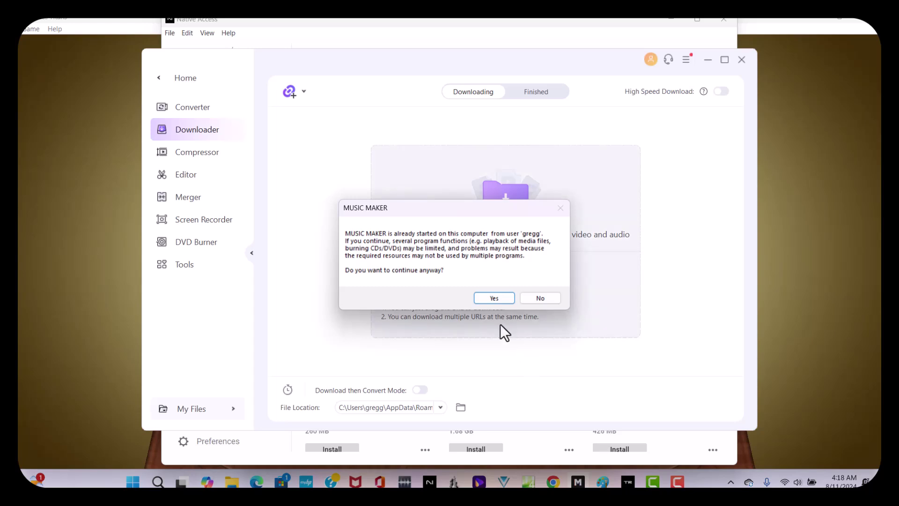
click(499, 301)
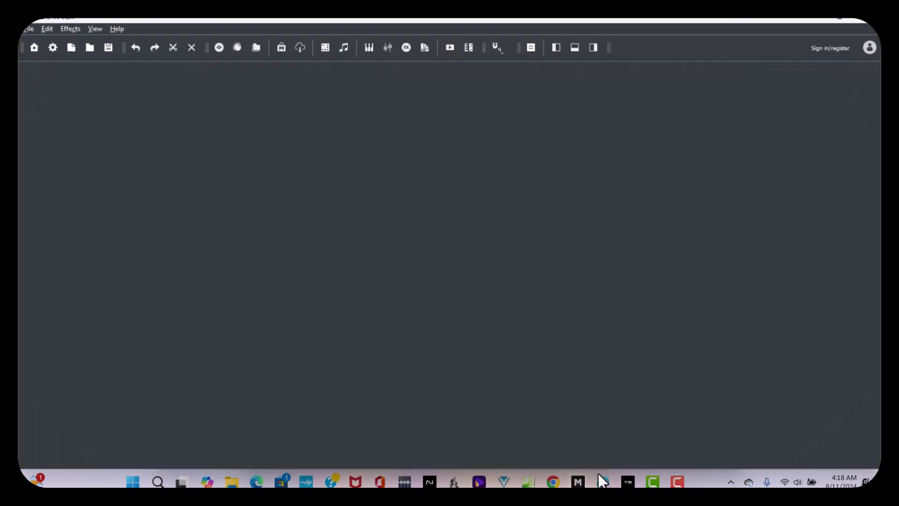
Step: Switch to Traktor Pro 4, load Skyline (Extended) into deck C and dismiss the Music Maker upgrade offer
click(628, 482)
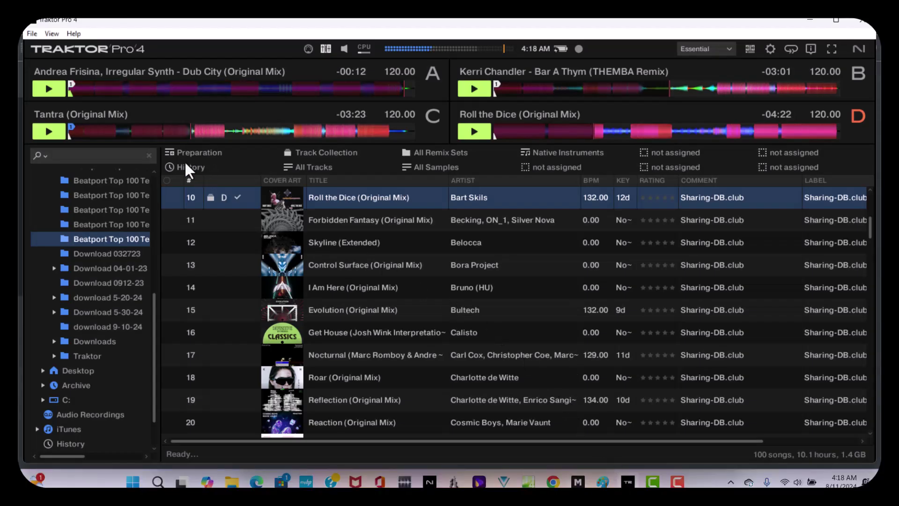
drag(351, 249, 283, 129)
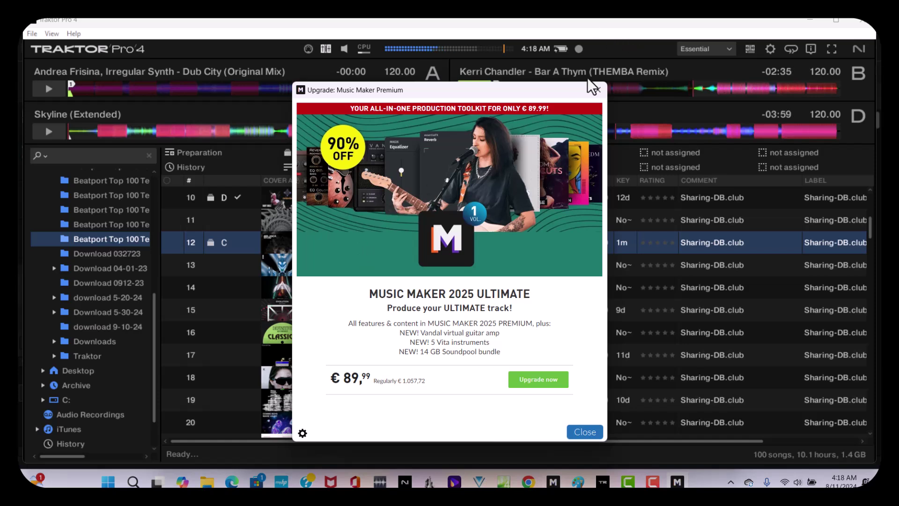
click(598, 90)
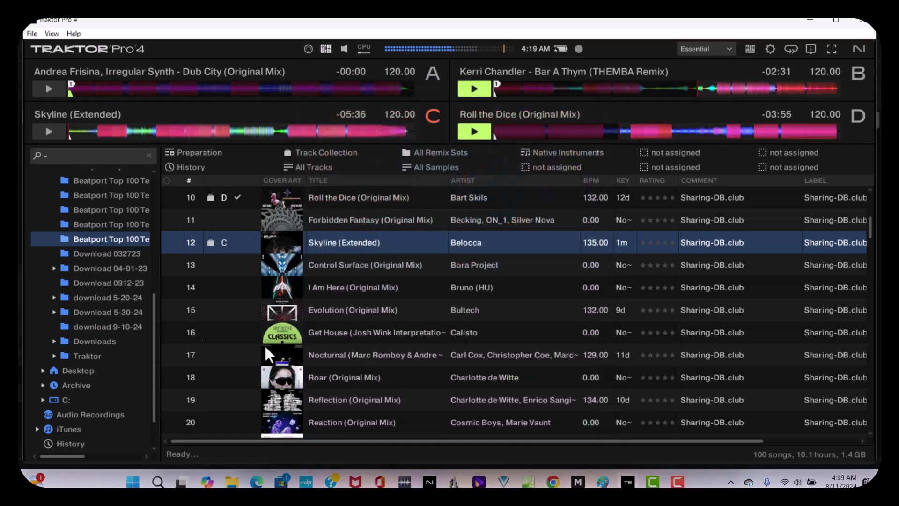
Step: Open the Download 04-01-23 folder and load the Djeff, Homeboyz, Kyaku Kyadaff track Mercedes into deck A
click(115, 310)
click(109, 268)
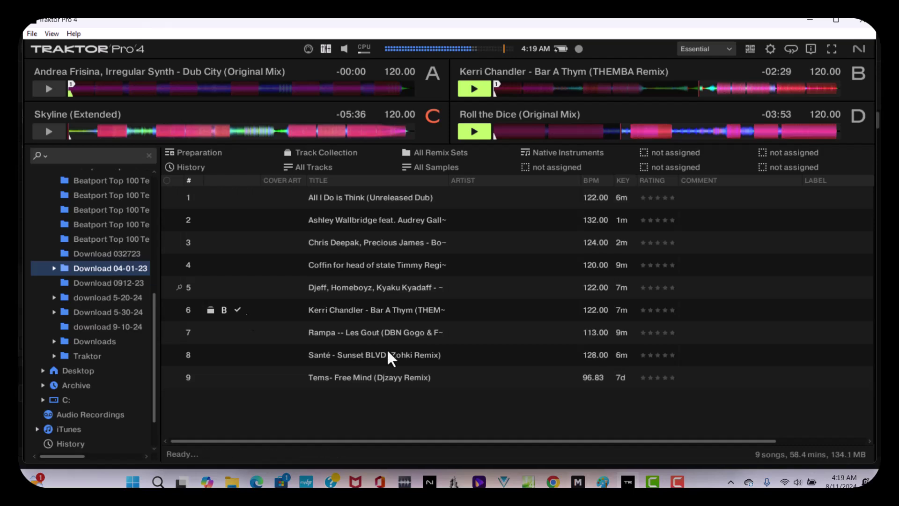
drag(380, 289, 135, 87)
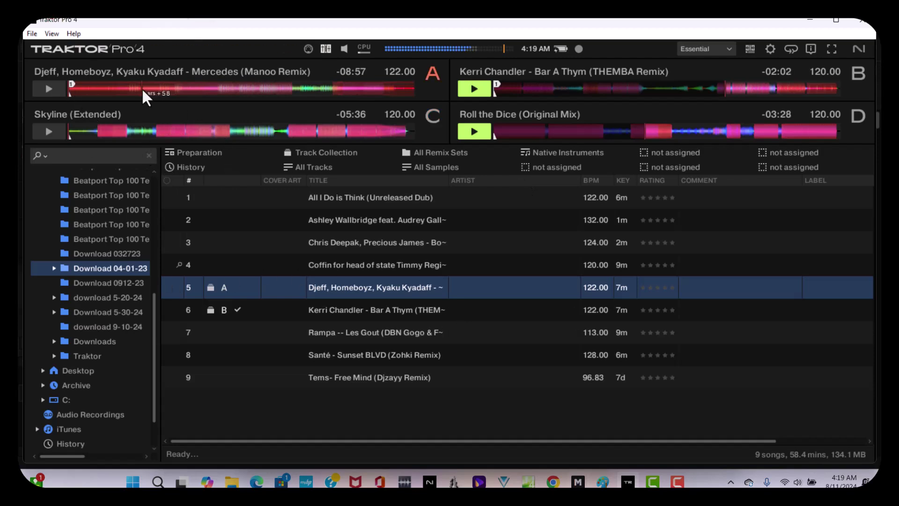
Step: Enlarge the decks, shift deck A's waveform back before its first beat and sync the deck to the master tempo
key(Tab)
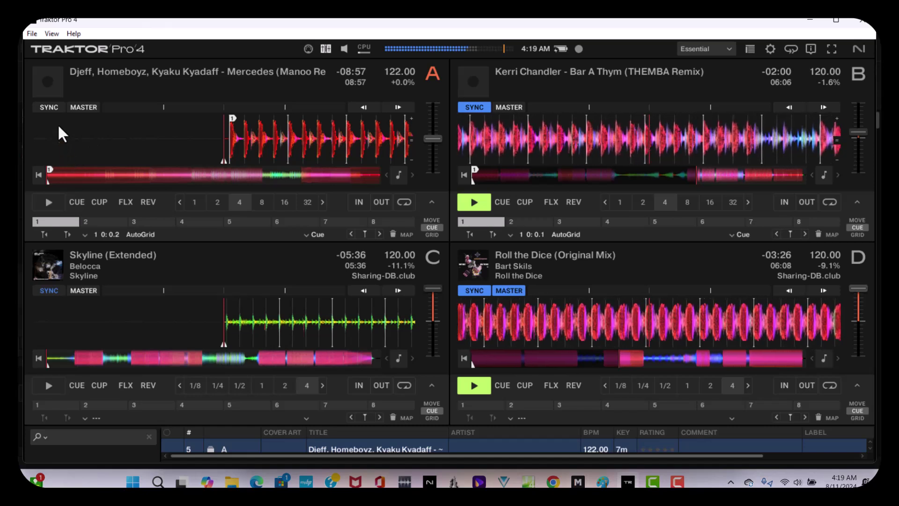
drag(178, 140, 208, 135)
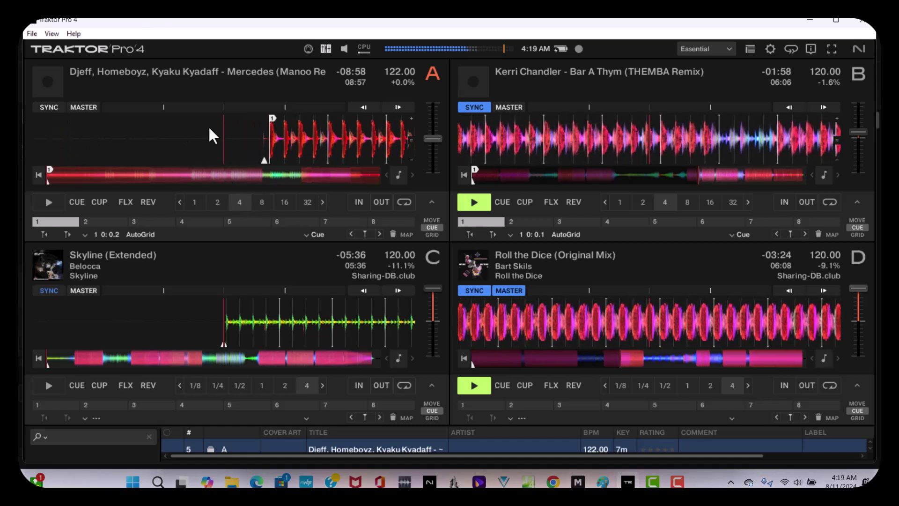
click(54, 107)
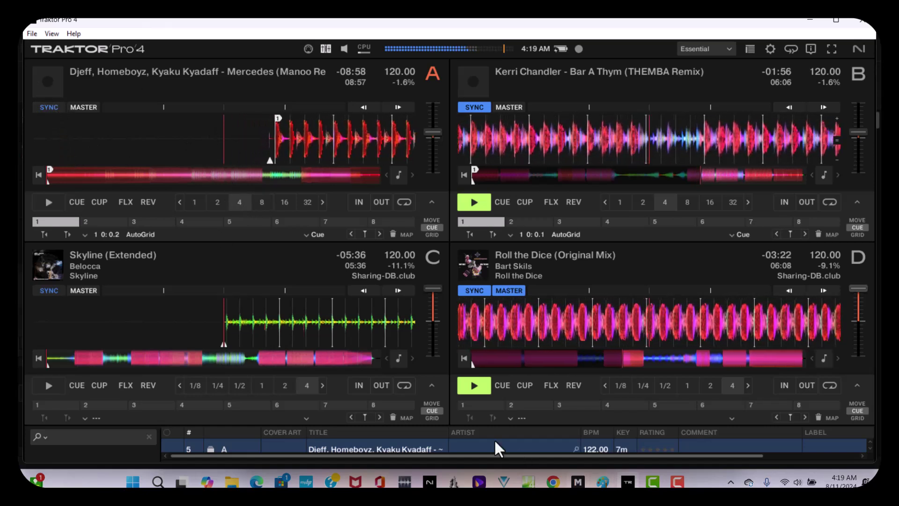
Step: Try to launch Microsoft Expression Web 4 and search for its download with Bing from the Microsoft Store offer
mouse_move(577, 483)
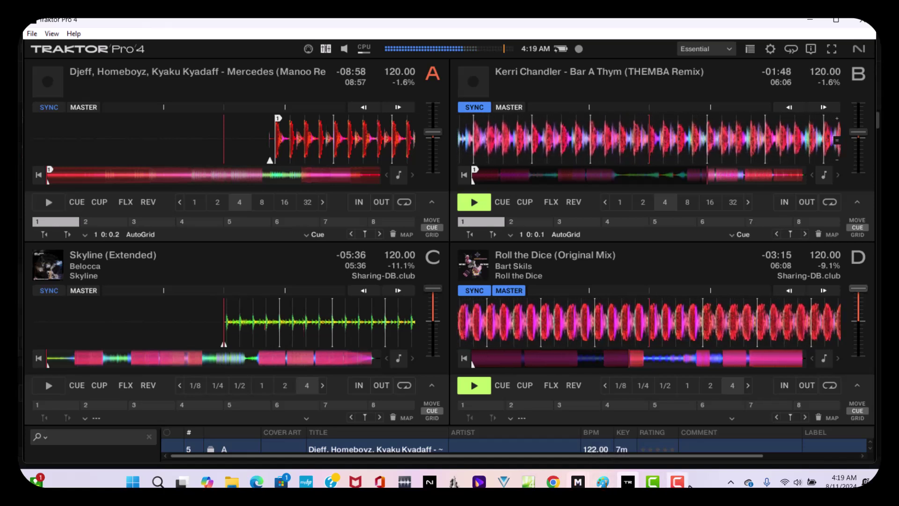
mouse_move(668, 486)
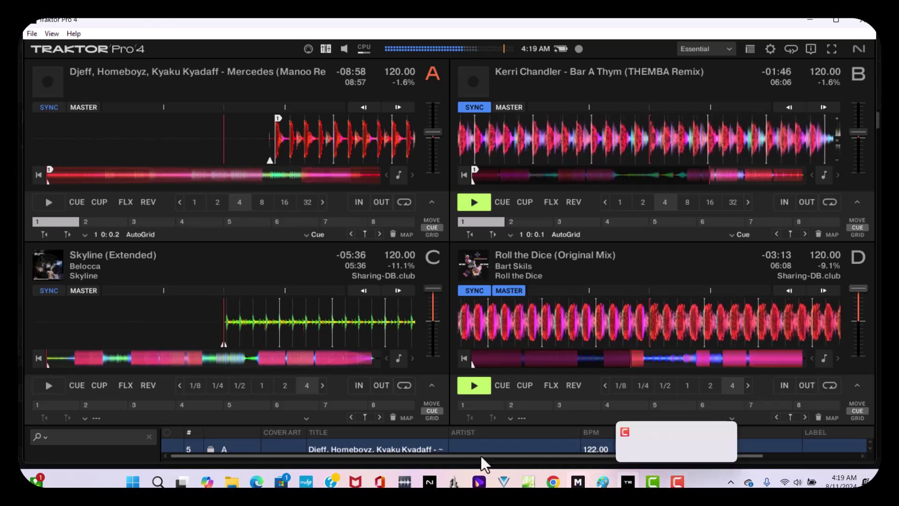
mouse_move(434, 484)
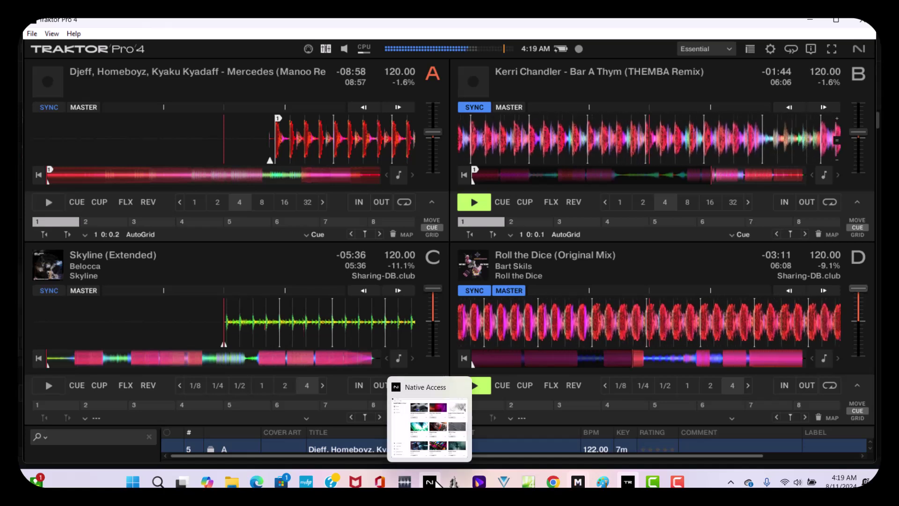
click(530, 483)
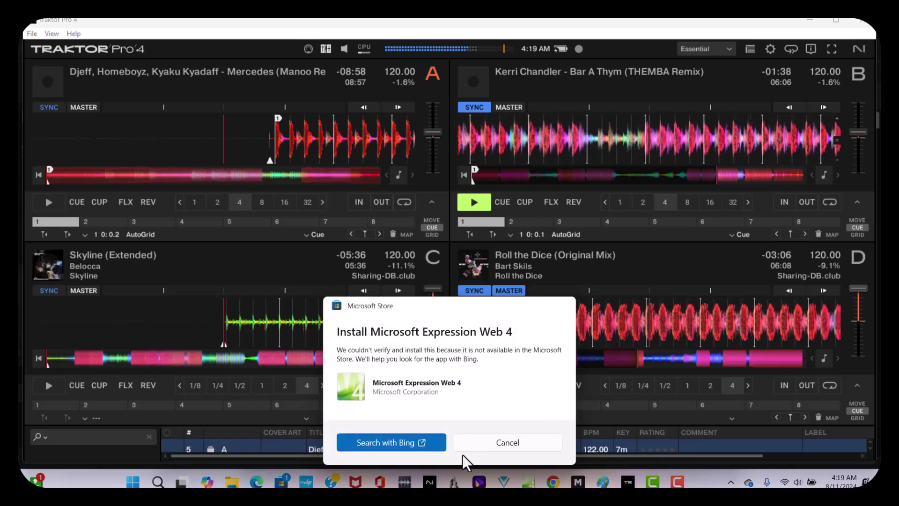
click(401, 442)
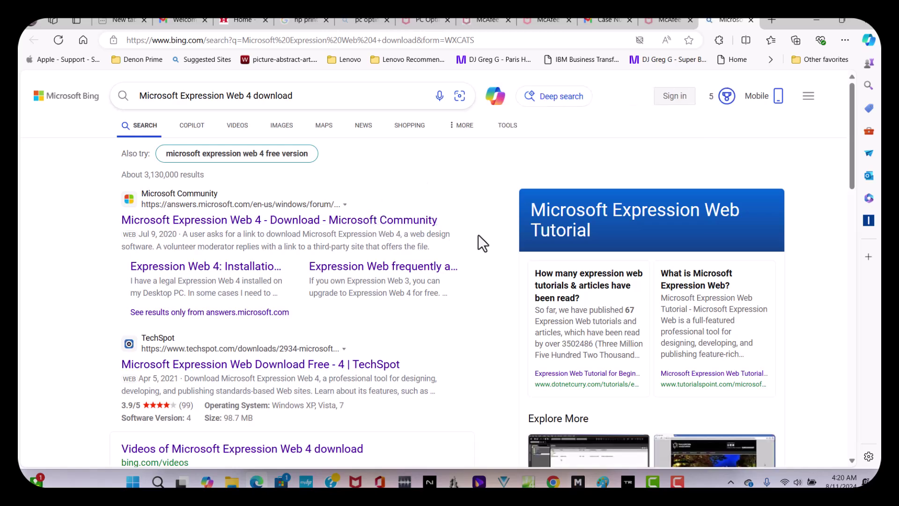
Step: Open the Microsoft Community download thread, follow its answer's MajorGeeks link to download Web_Trial_en.exe and close the subscribe popup
click(348, 220)
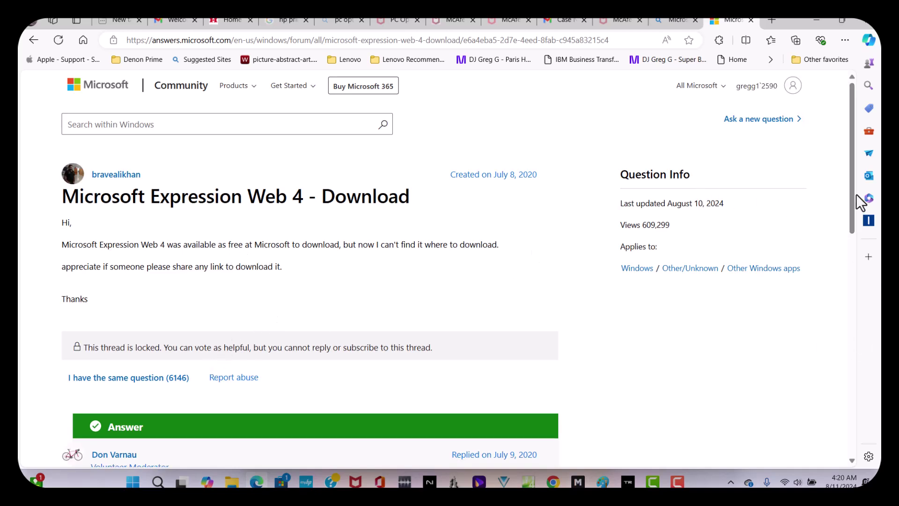
drag(850, 194, 835, 334)
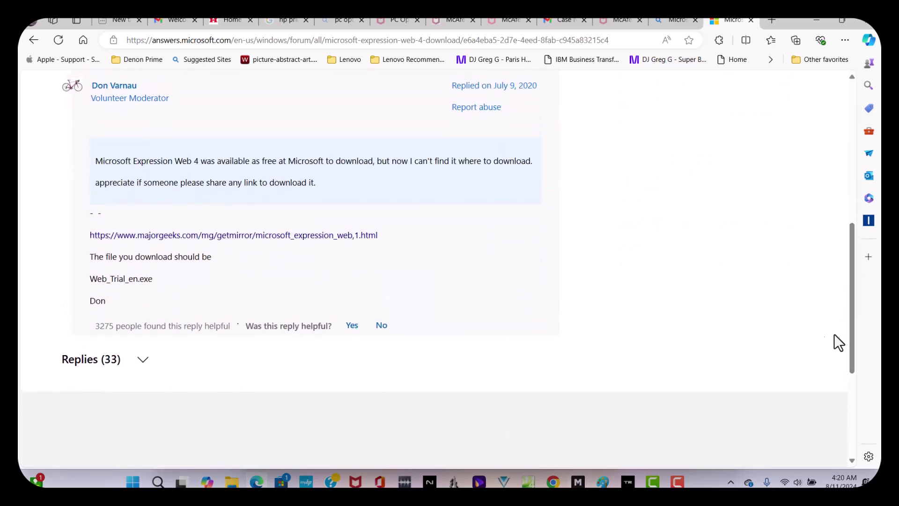
click(215, 229)
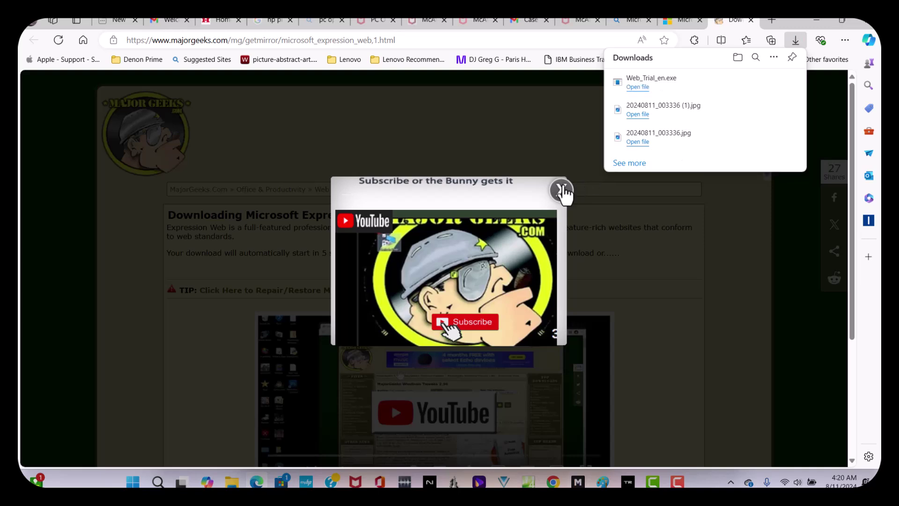
click(560, 190)
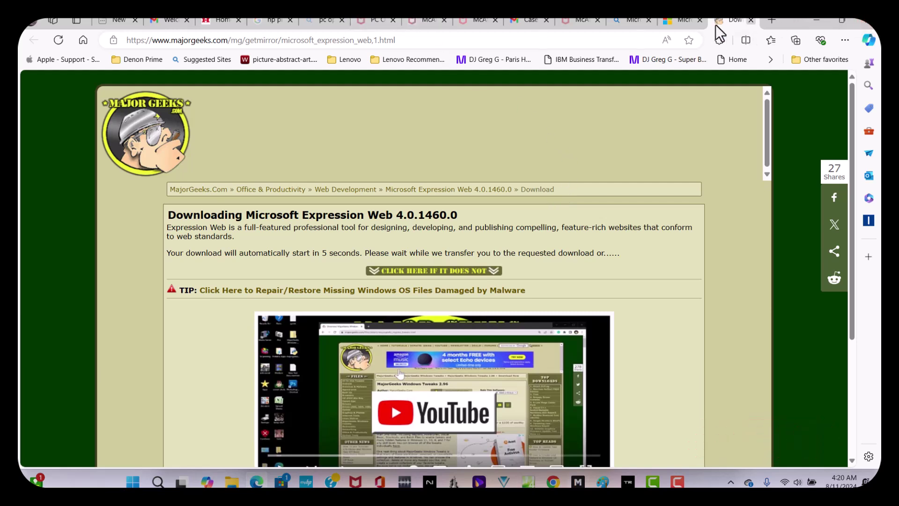
Step: Open a new browser tab and view the Politico story about the hacked campaign documents from its news feed
click(773, 21)
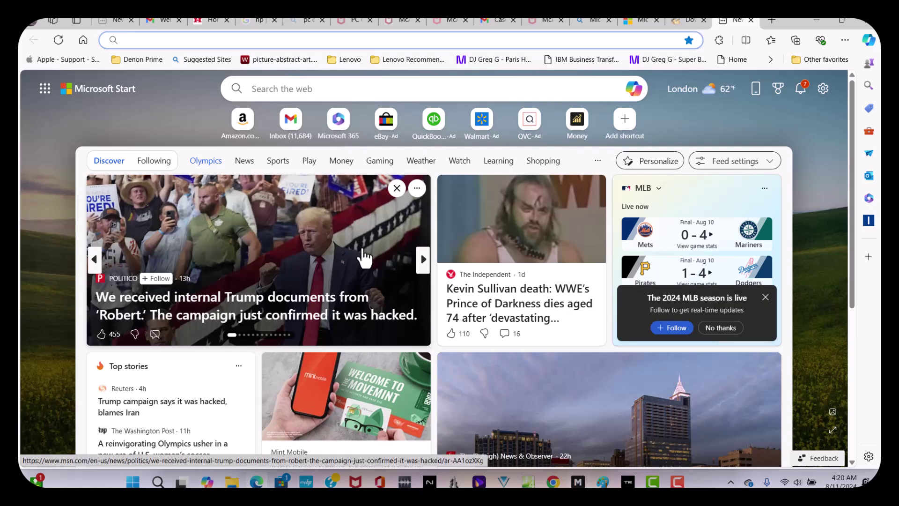
click(317, 241)
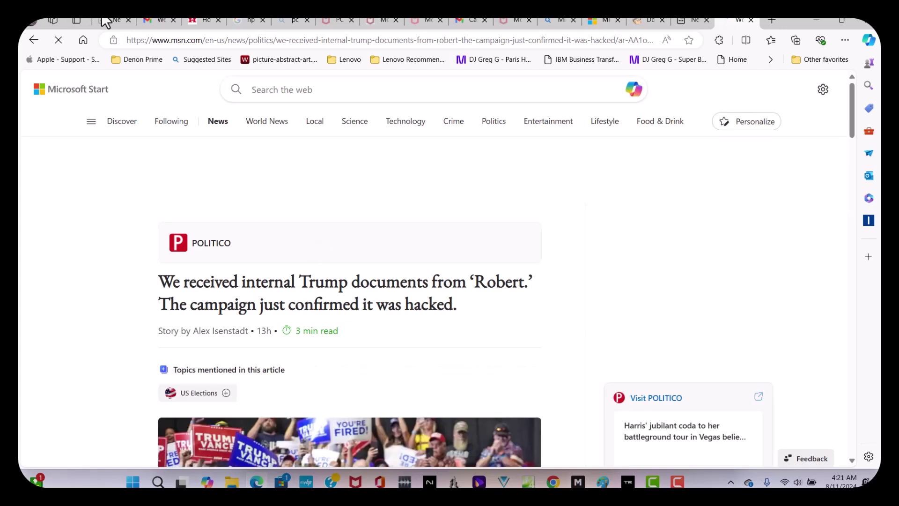
Step: Review the other open browser tabs, including Honda Financial Services, the PC optimizer search, the McAfee pages and the HP support case e-mail
click(184, 20)
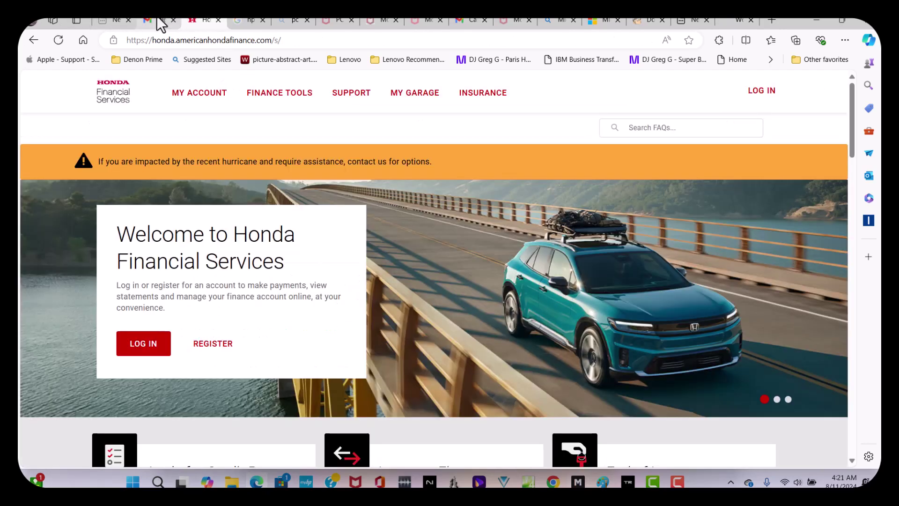
click(161, 21)
click(293, 21)
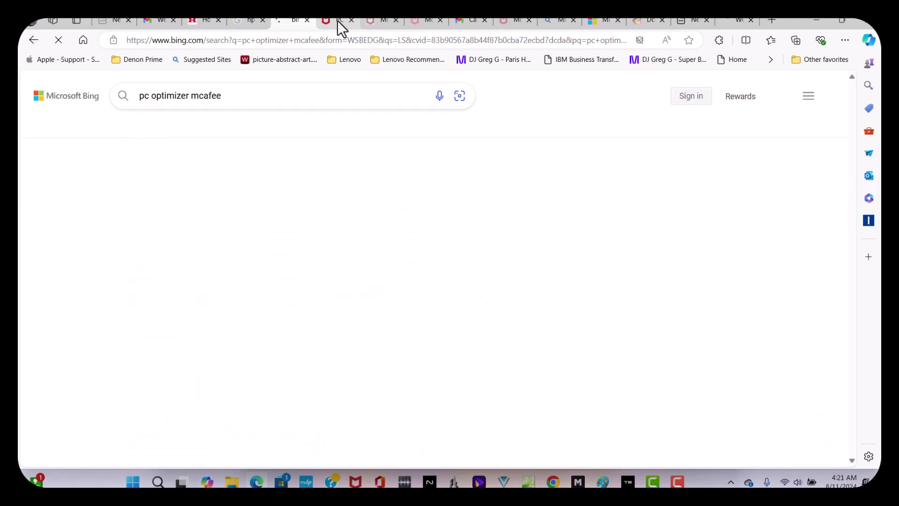
click(337, 21)
click(379, 24)
click(420, 22)
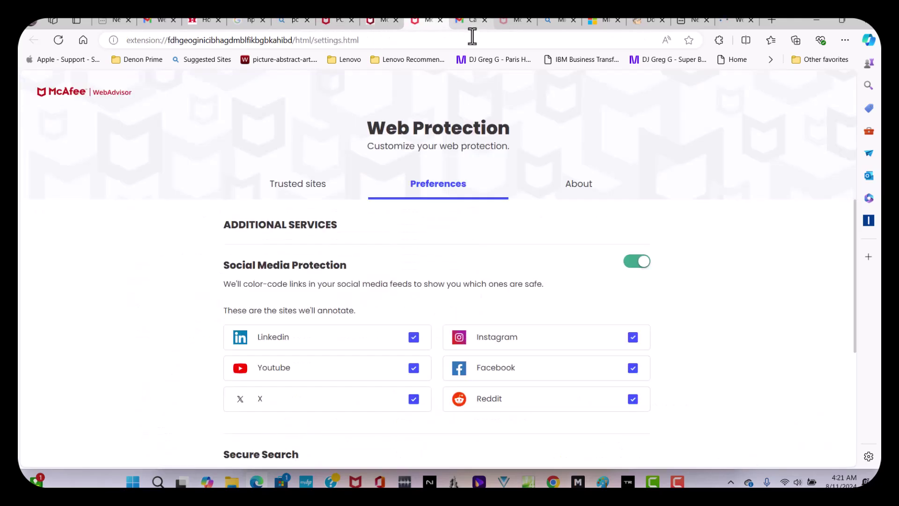
click(473, 26)
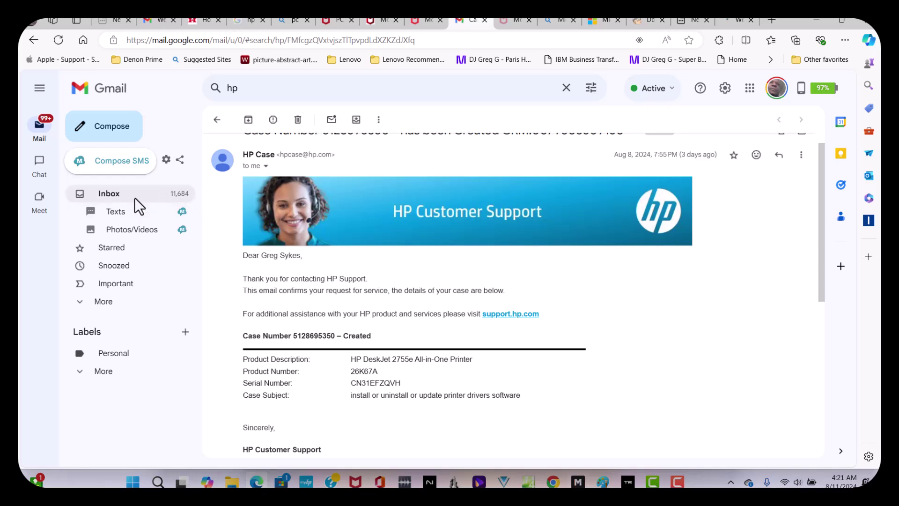
Step: Open the USB Port Test FAILED email from the Gmail inbox and view its attached photo 20240811_003336.jpg
click(108, 194)
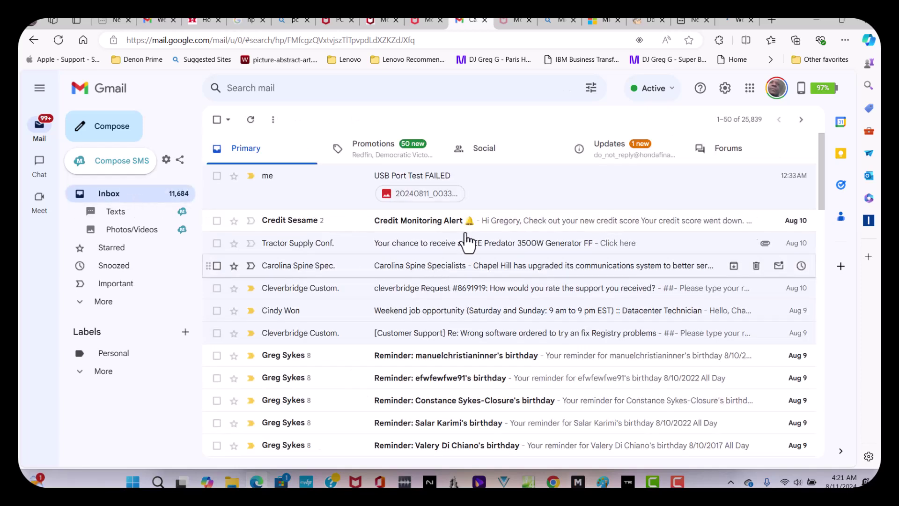
click(395, 181)
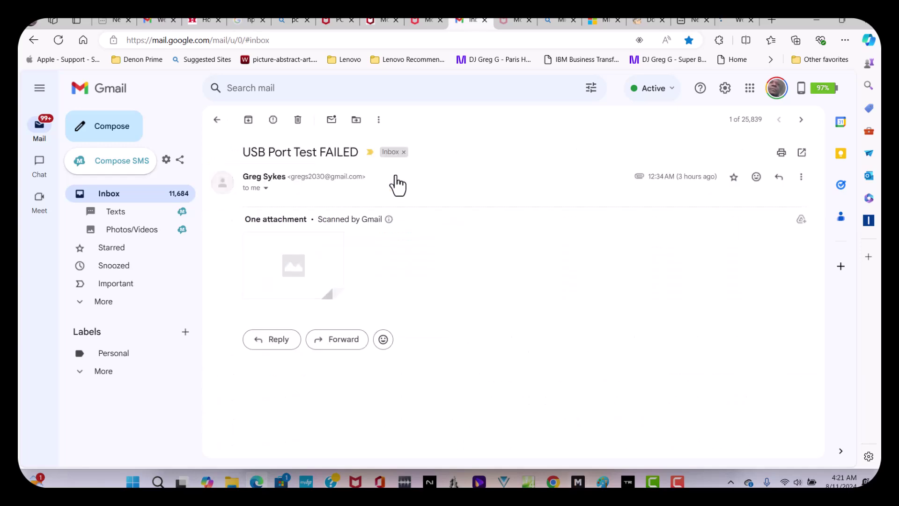
click(310, 267)
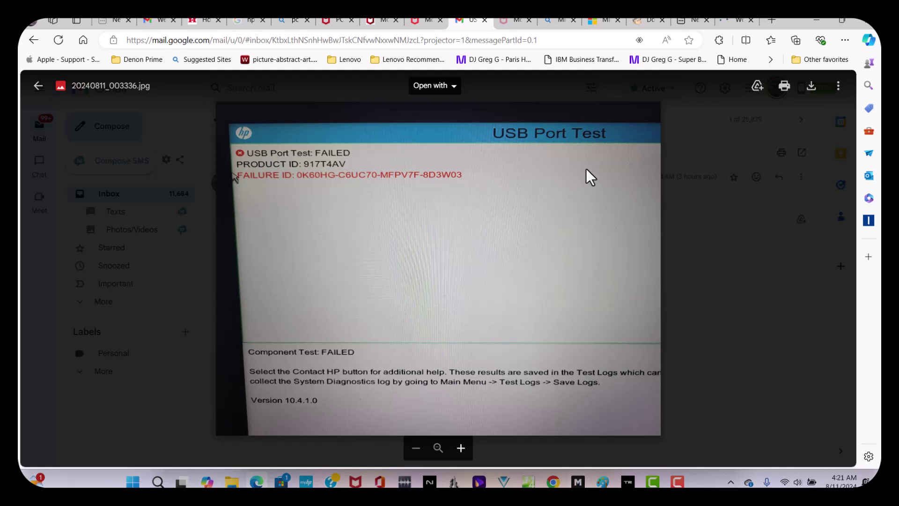
click(713, 165)
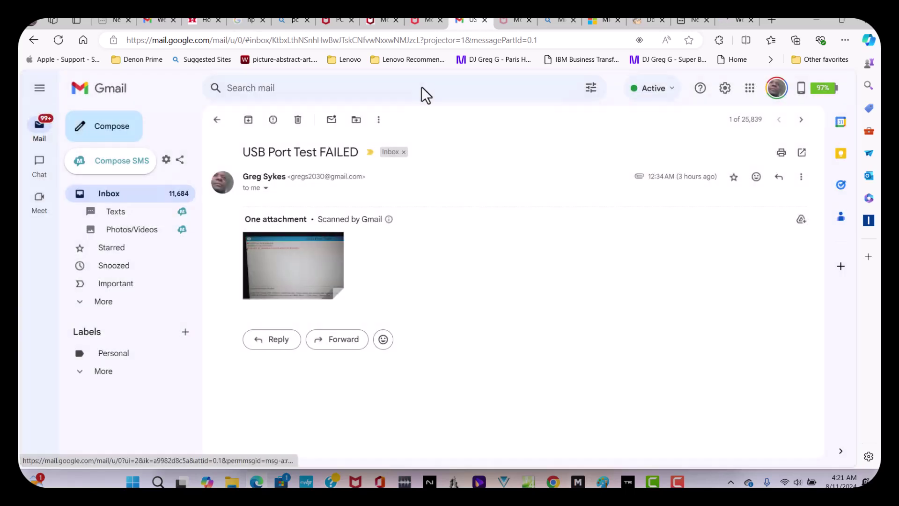
click(421, 87)
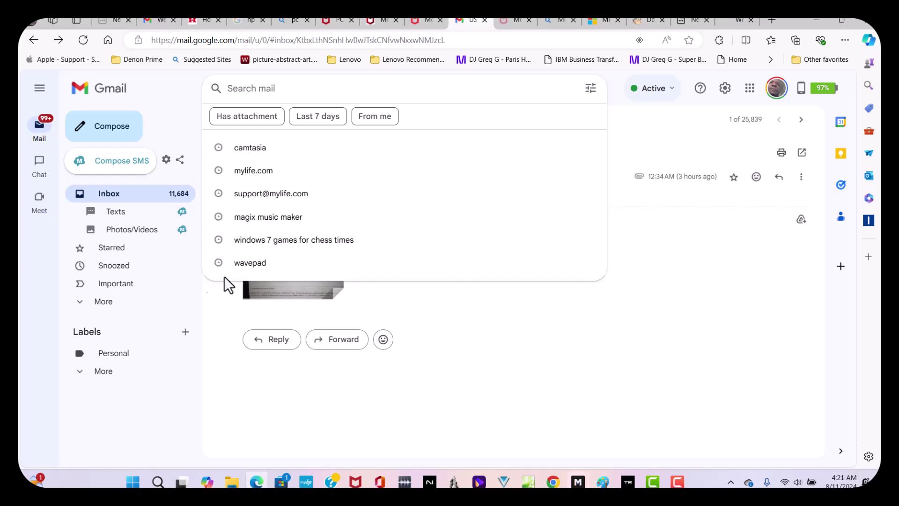
click(373, 480)
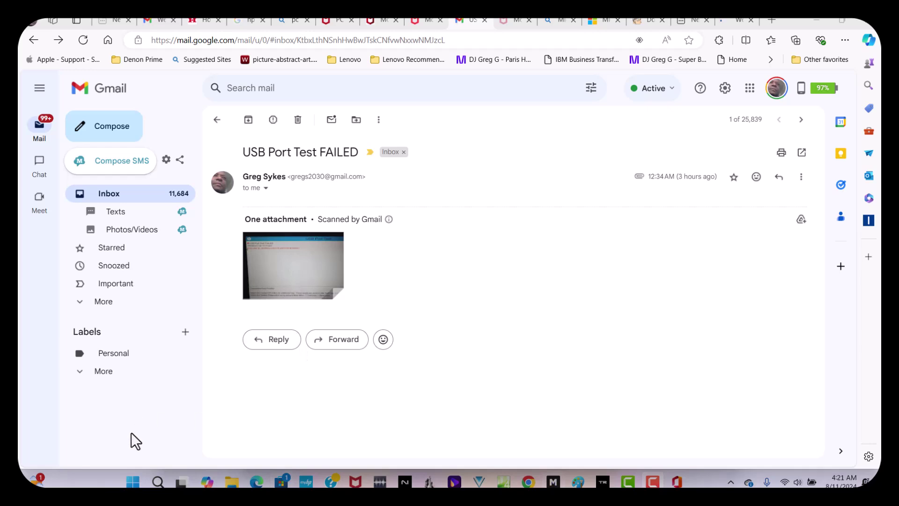
Step: Search Windows for hp and launch HP PC Hardware Diagnostics Windows
click(139, 484)
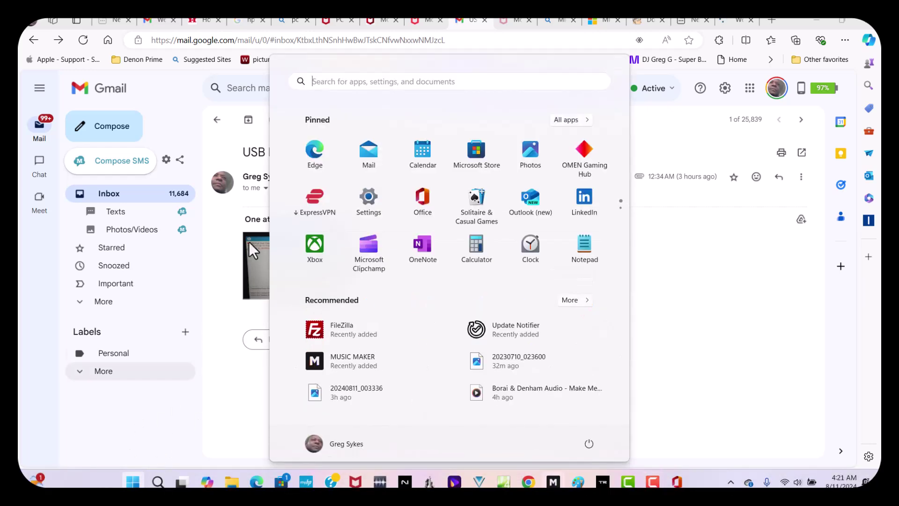
click(370, 82)
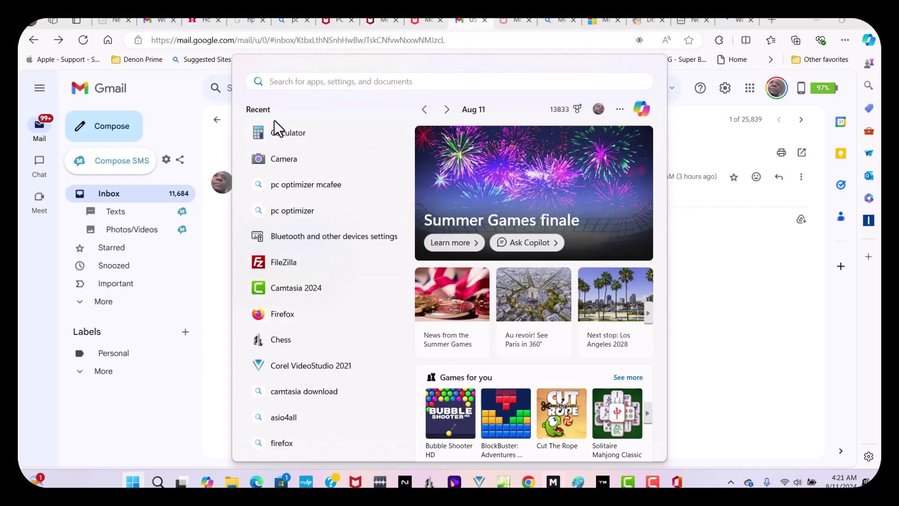
text(hp)
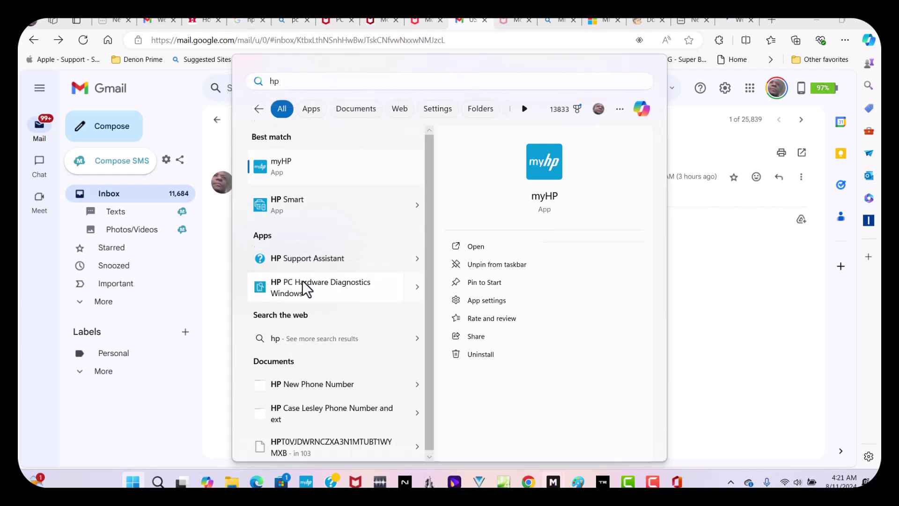
key(Escape)
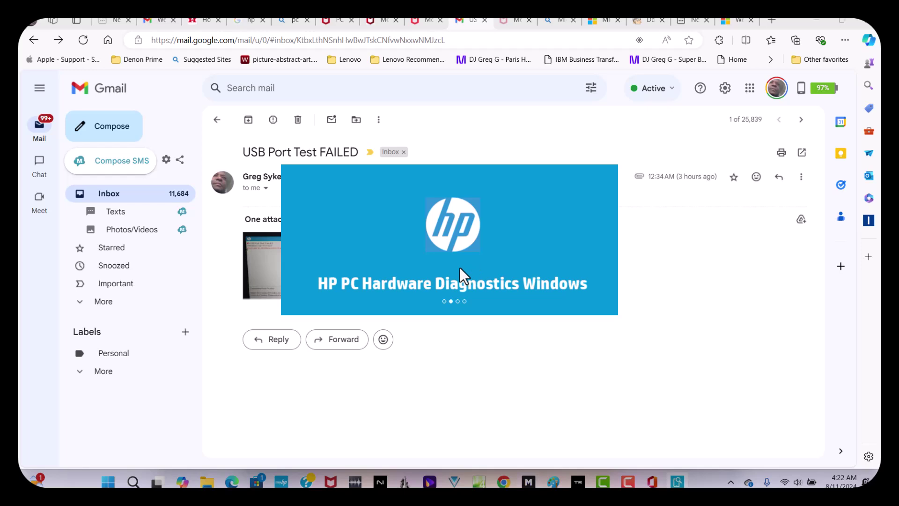
Step: Switch to Traktor Pro 4 and start playing Skyline (Extended) on deck C
click(577, 482)
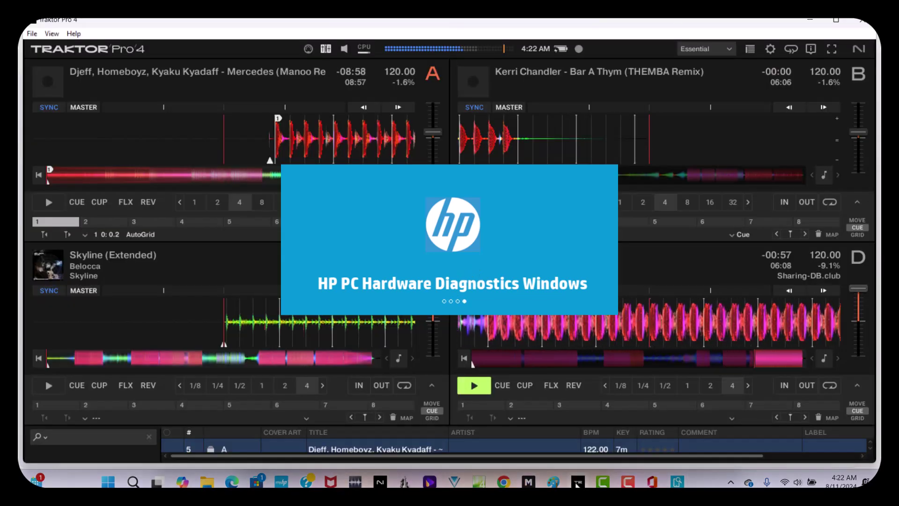
click(47, 383)
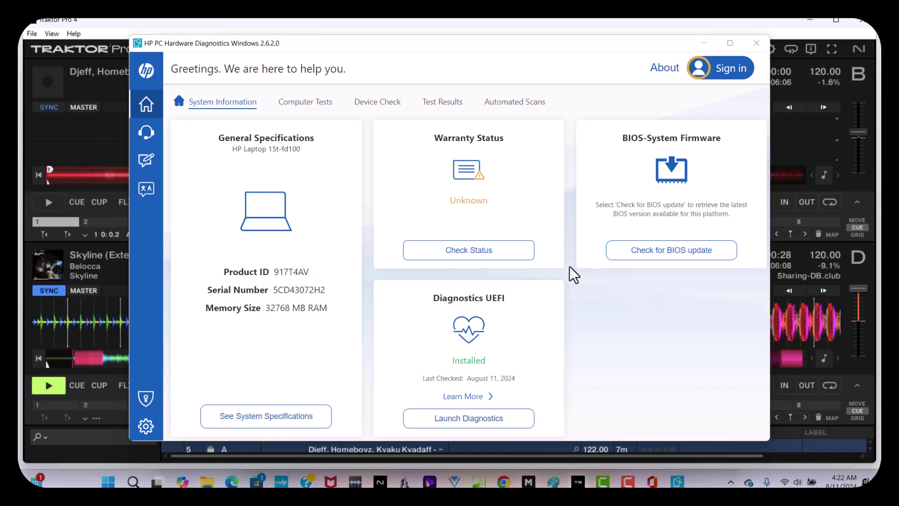
Step: Request the warranty status, try to run HP PC Hardware Diagnostics UEFI and return to the system information page
click(470, 253)
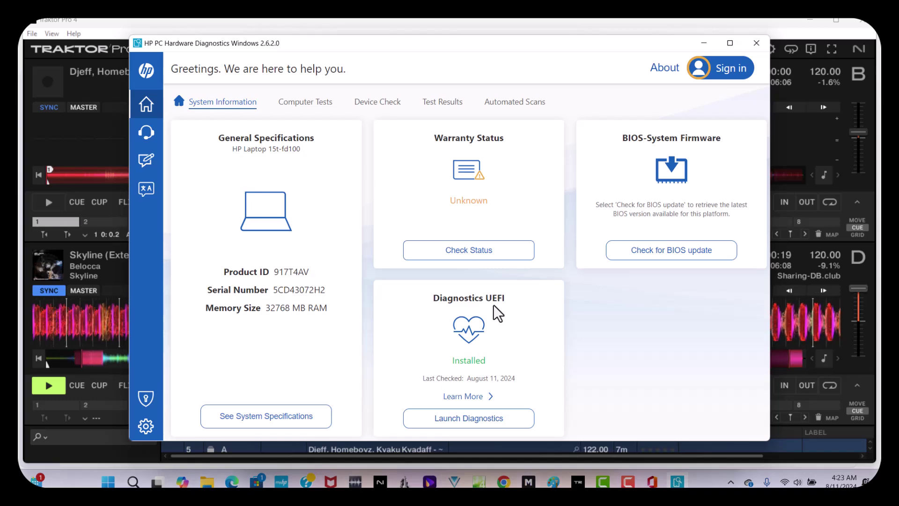
click(462, 424)
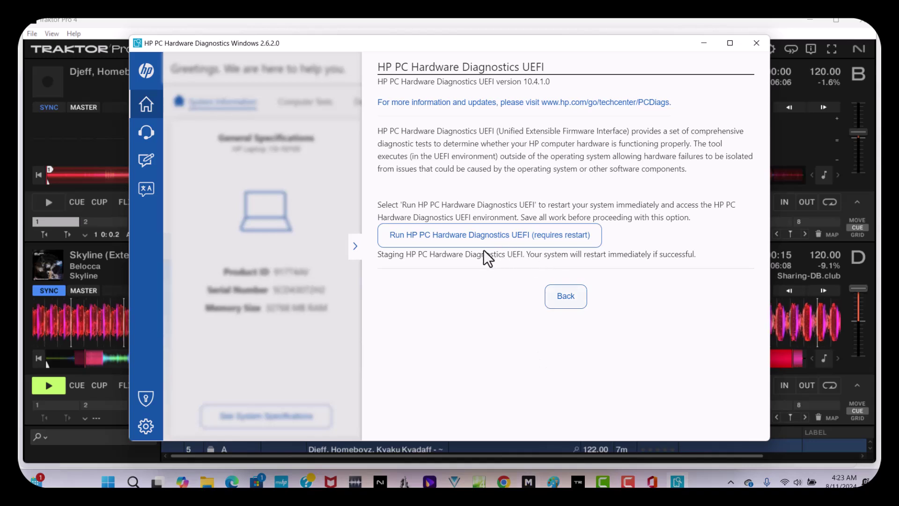
click(489, 240)
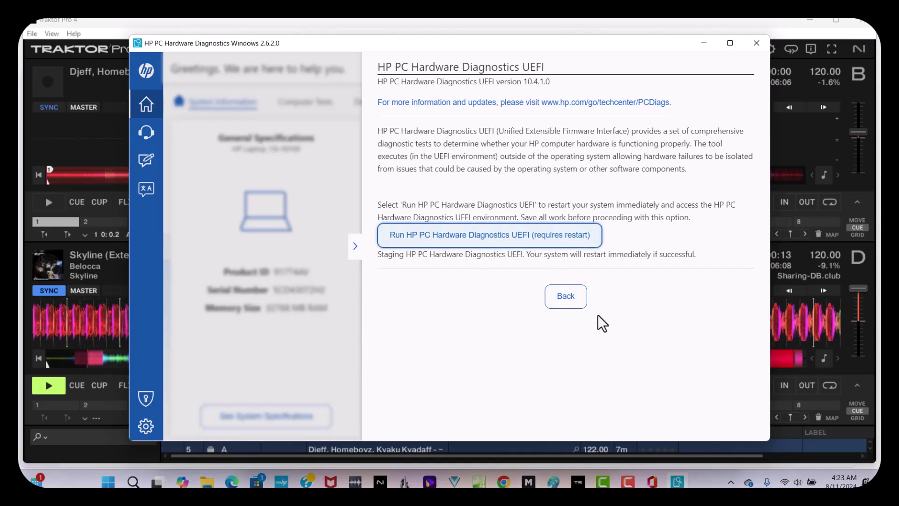
click(566, 296)
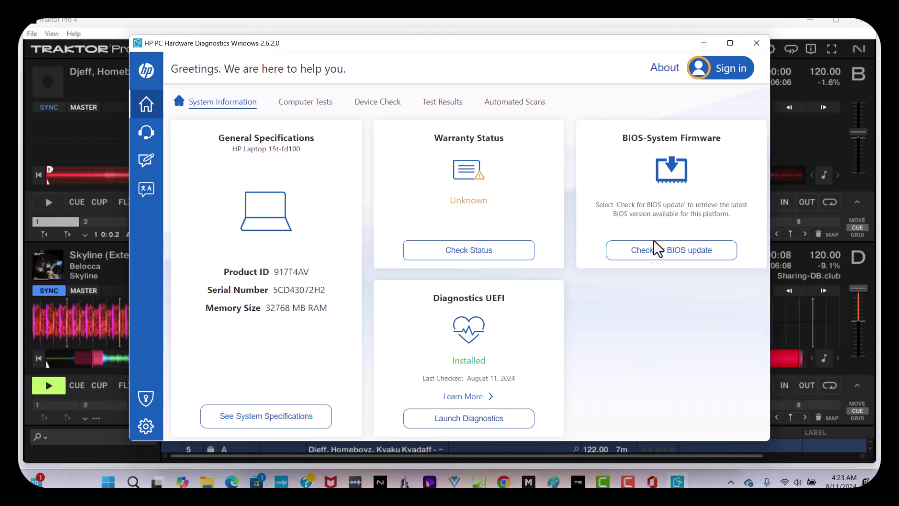
Step: Sign in to the HP account and allow the browser to open HP PC Hardware Diagnostics Windows
click(726, 75)
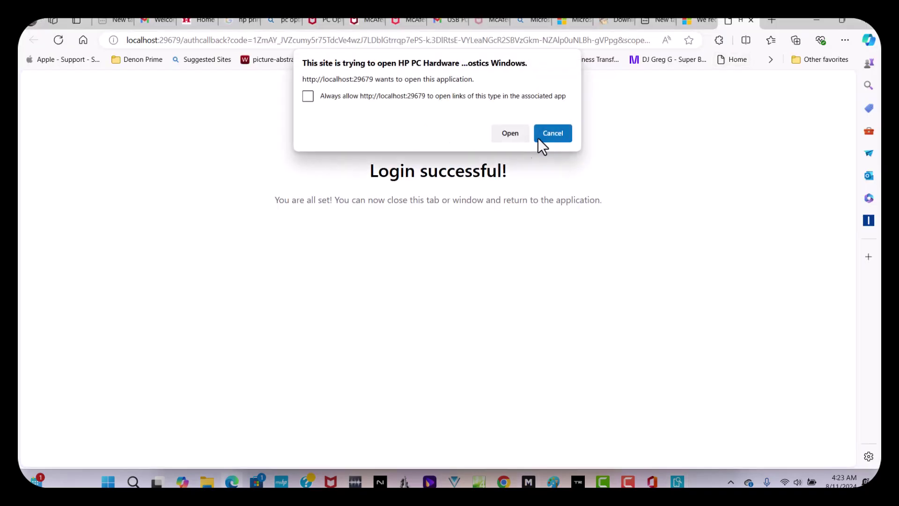
click(509, 133)
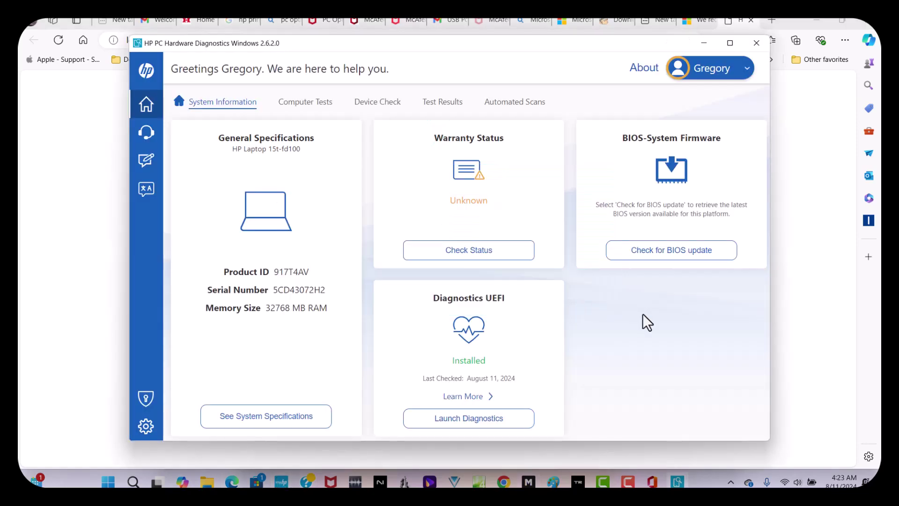
Step: View the UEFI diagnostics page and the laptop's System specifications, and minimize the diagnostics window without quitting
click(487, 427)
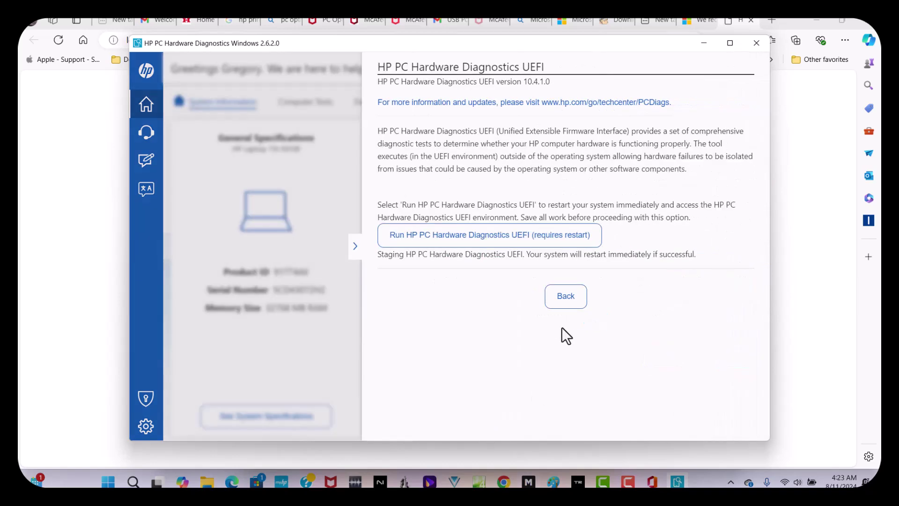
click(570, 296)
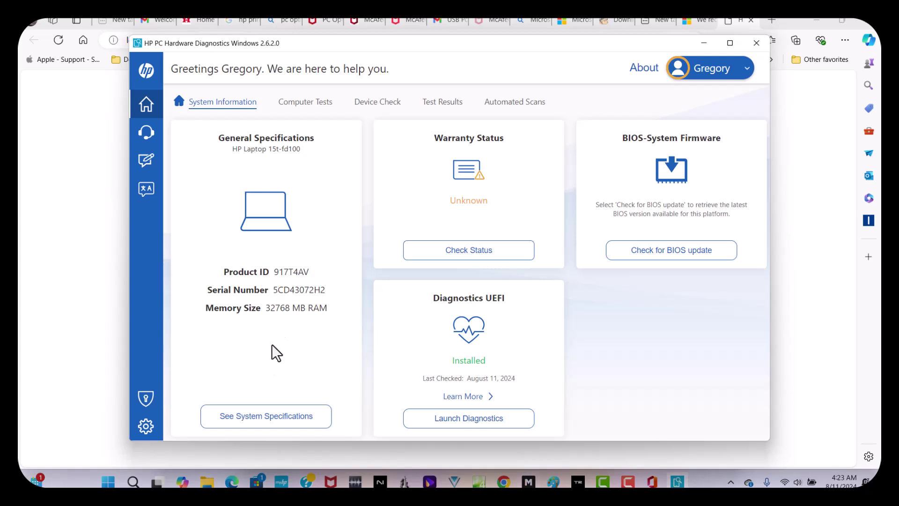
click(259, 413)
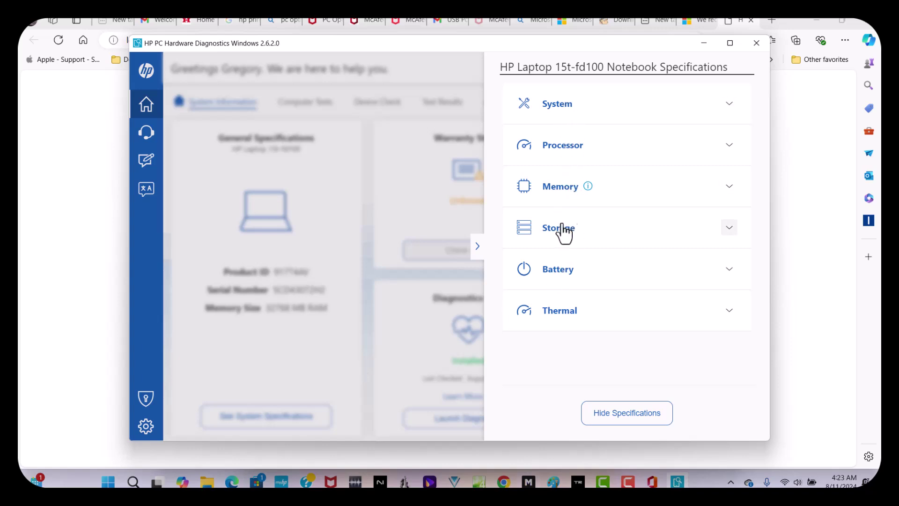
click(565, 108)
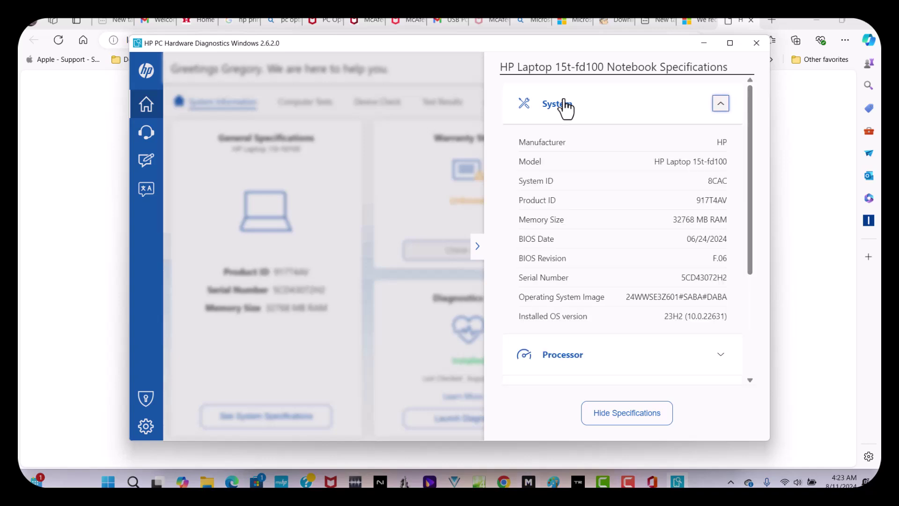
click(760, 41)
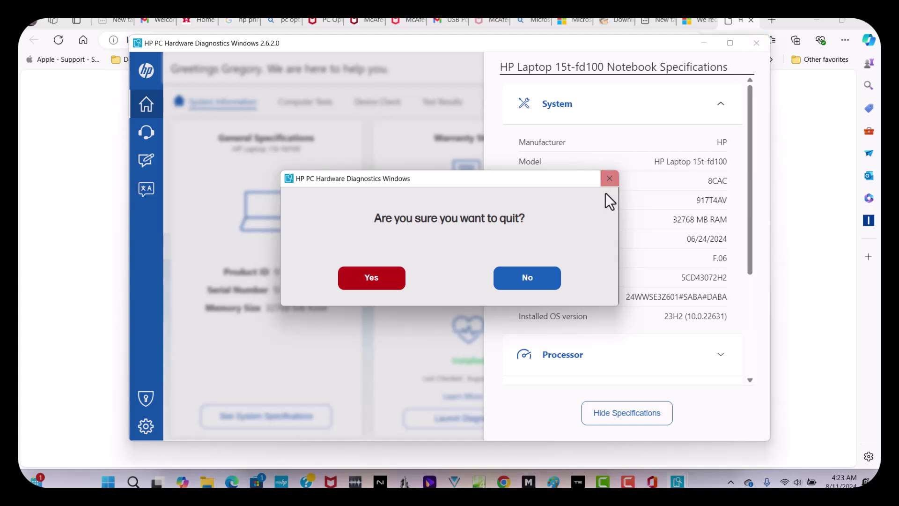
click(531, 276)
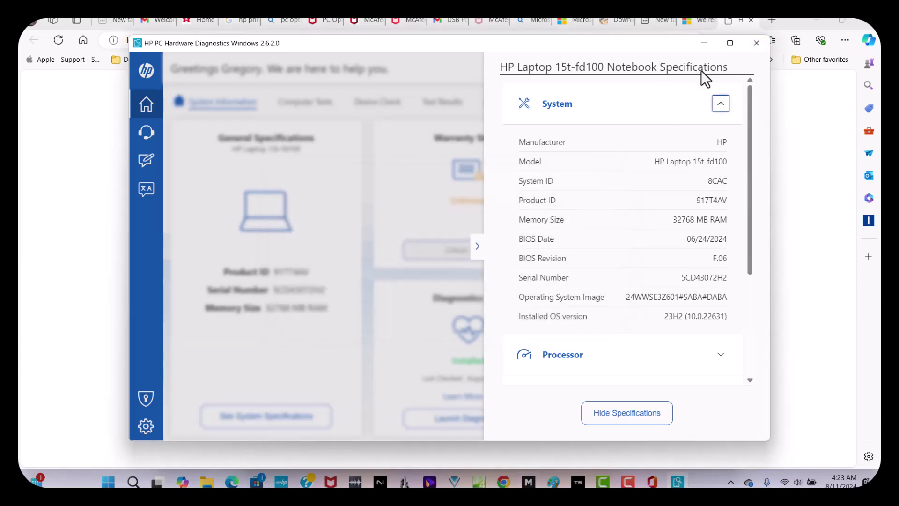
click(703, 43)
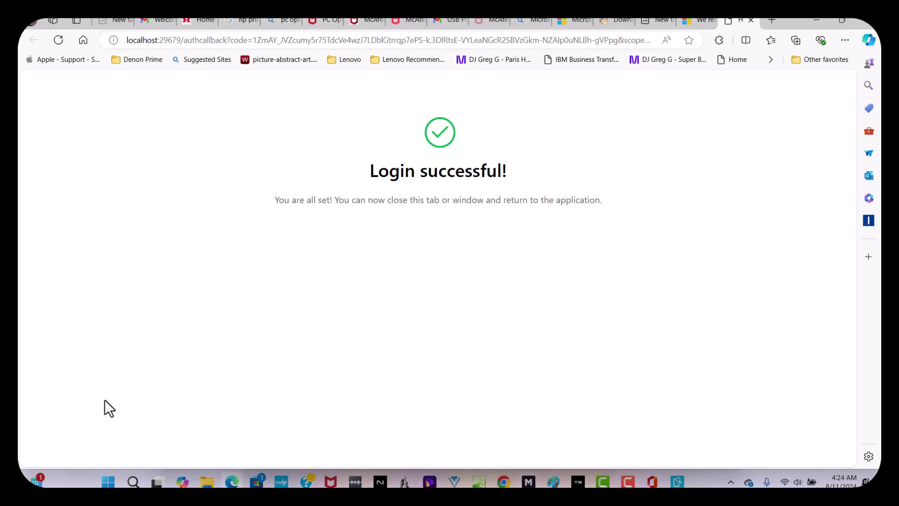
click(108, 482)
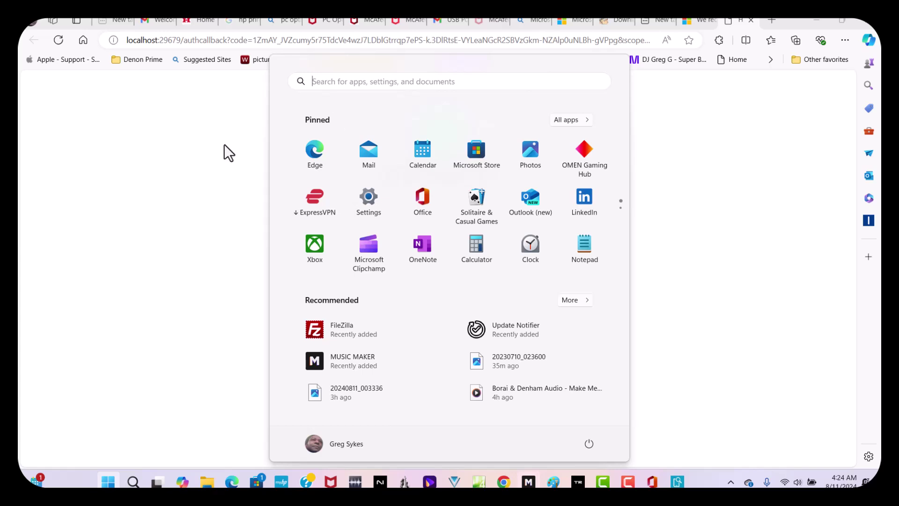
click(206, 162)
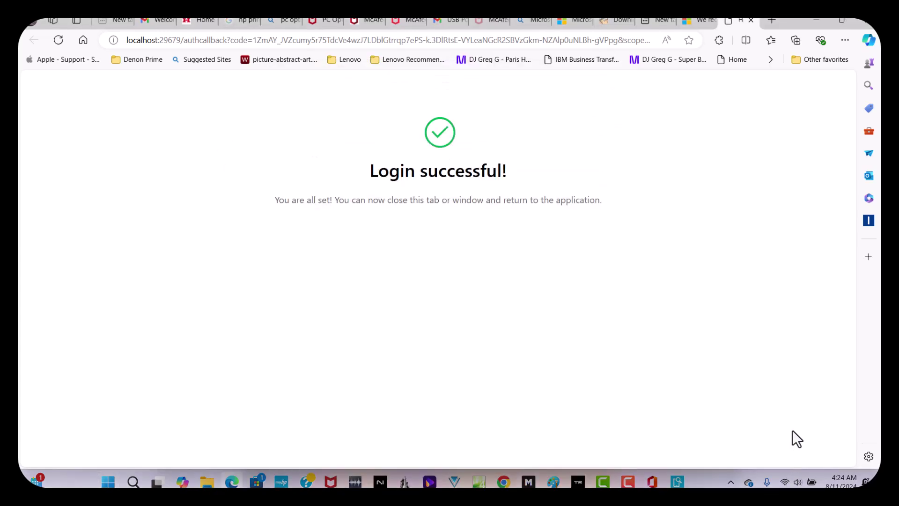
Step: Switch to Traktor Pro 4, stop playback on deck C and restart the program
click(578, 482)
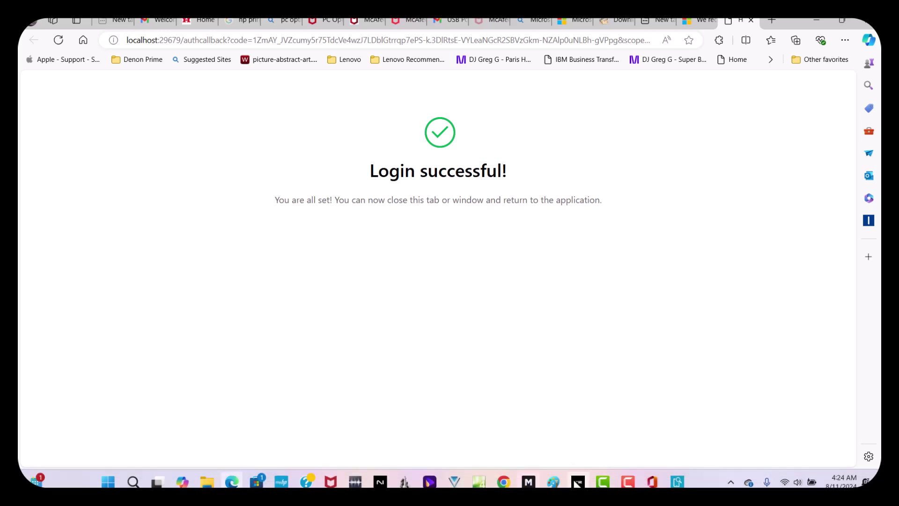
click(42, 387)
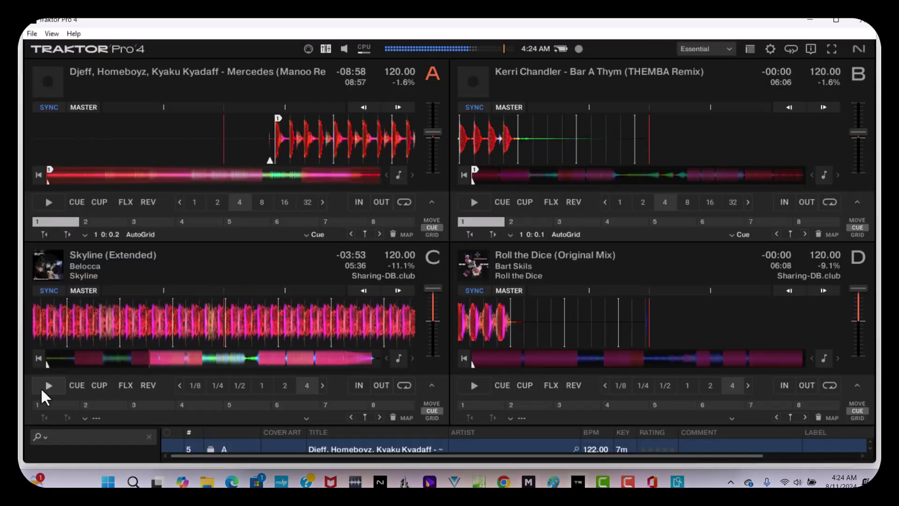
click(31, 34)
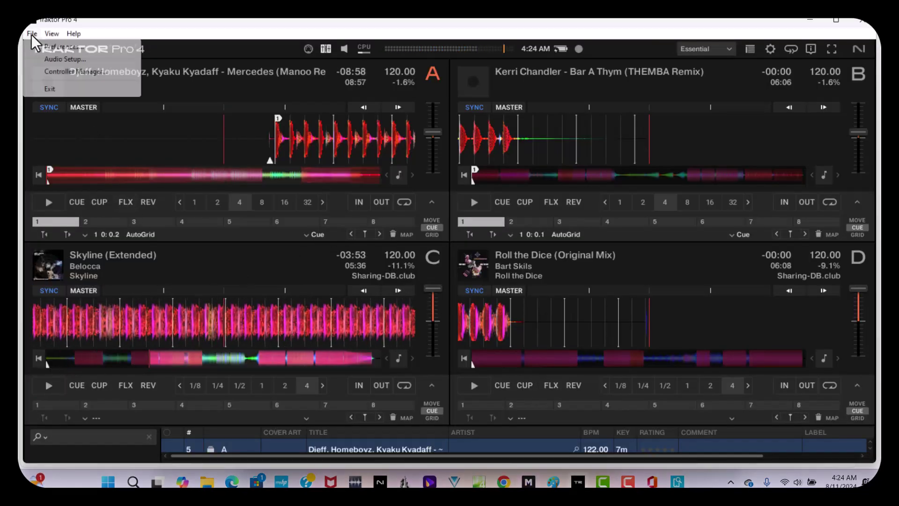
click(53, 89)
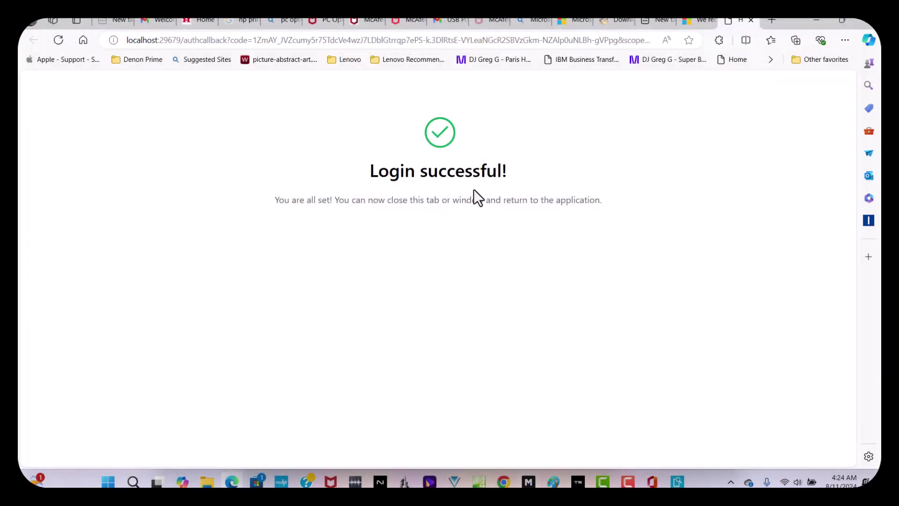
click(579, 482)
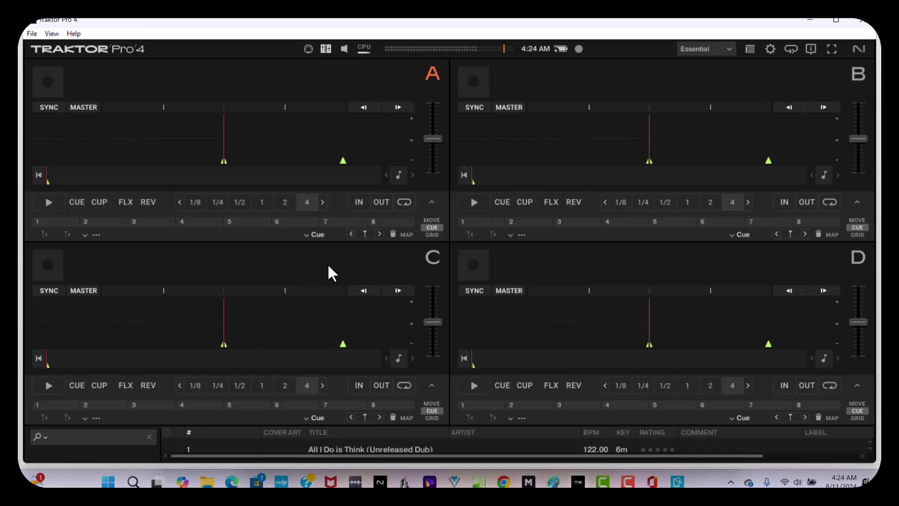
Step: Load A me - Rej (Stone Van Brooken & Marcus Cito Edit) from the Download 0912-23 folder onto deck A
key(Tab)
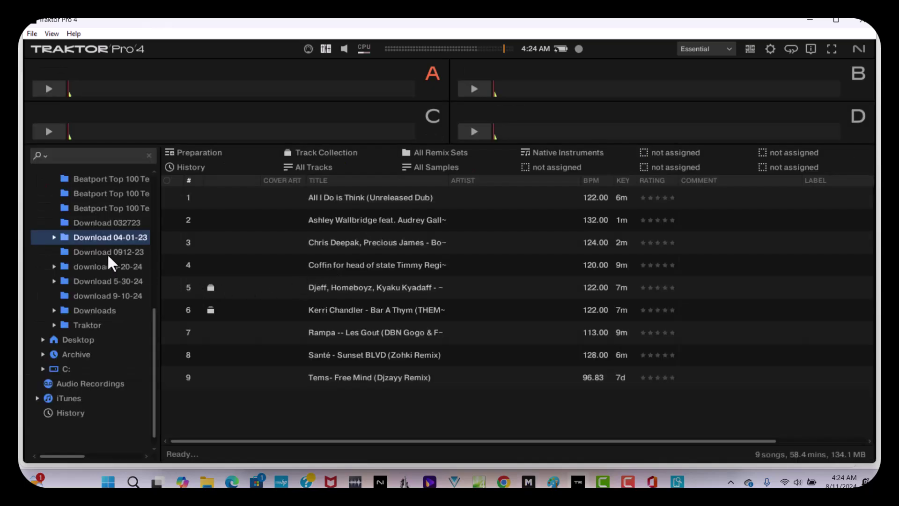
click(107, 253)
drag(357, 316, 212, 77)
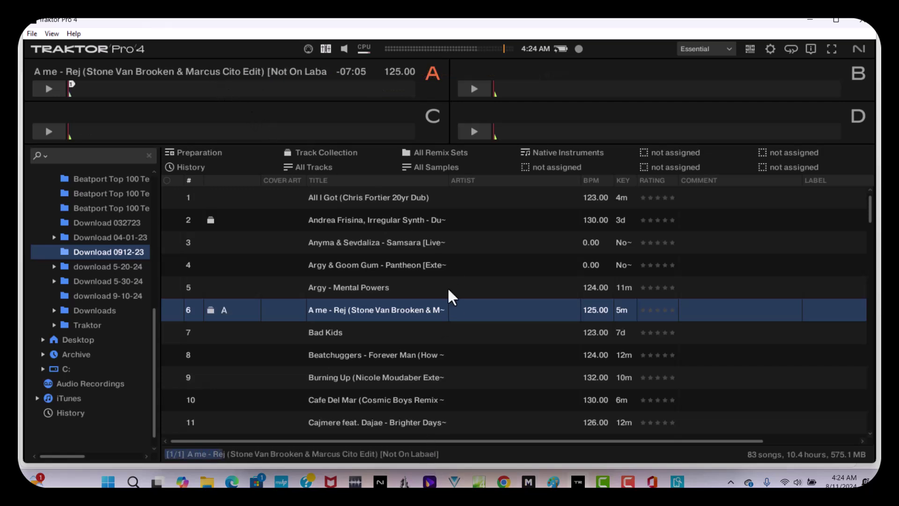
key(Tab)
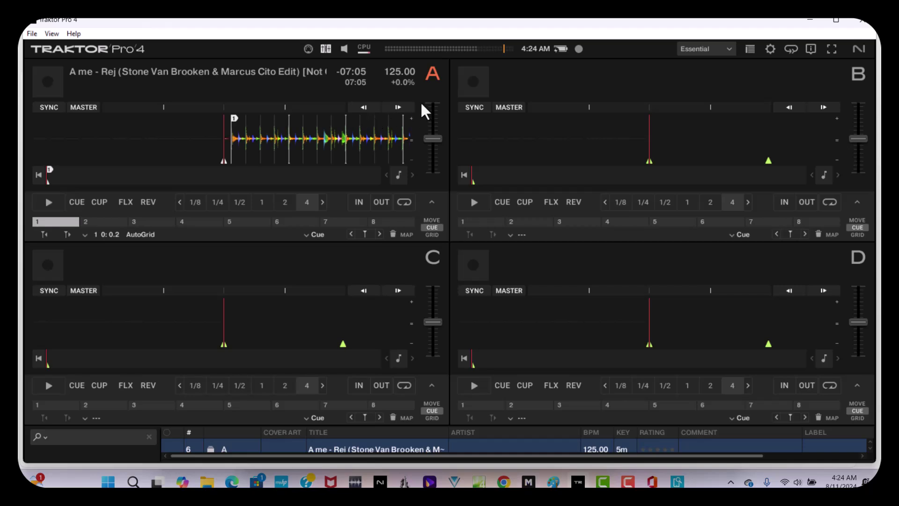
Step: Lower deck A's tempo to 119.71 BPM and load Dua Lipa - Houdini from the download 9-10-24 folder onto deck D
drag(430, 136, 432, 120)
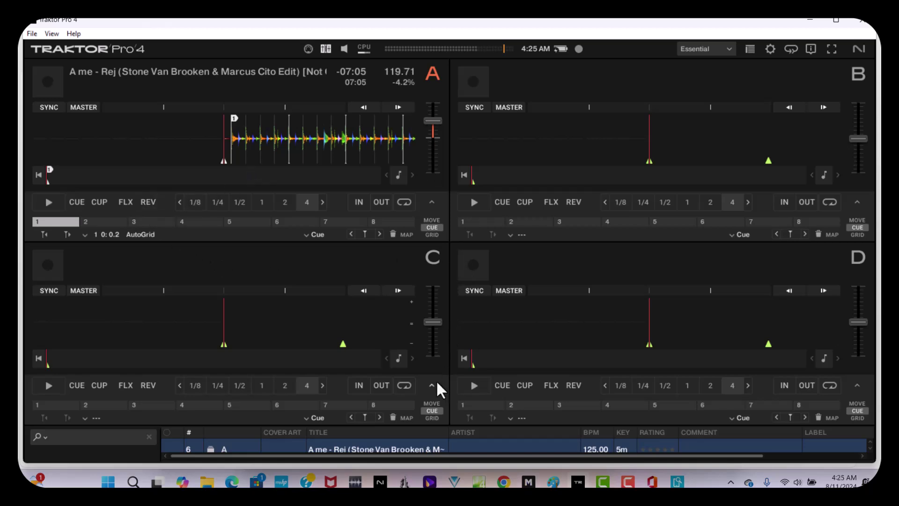
key(Tab)
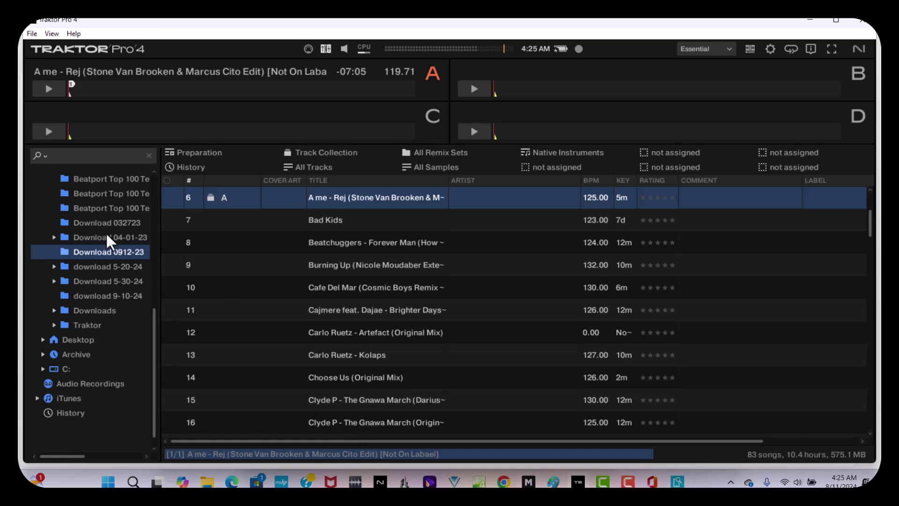
click(60, 296)
drag(375, 355, 619, 132)
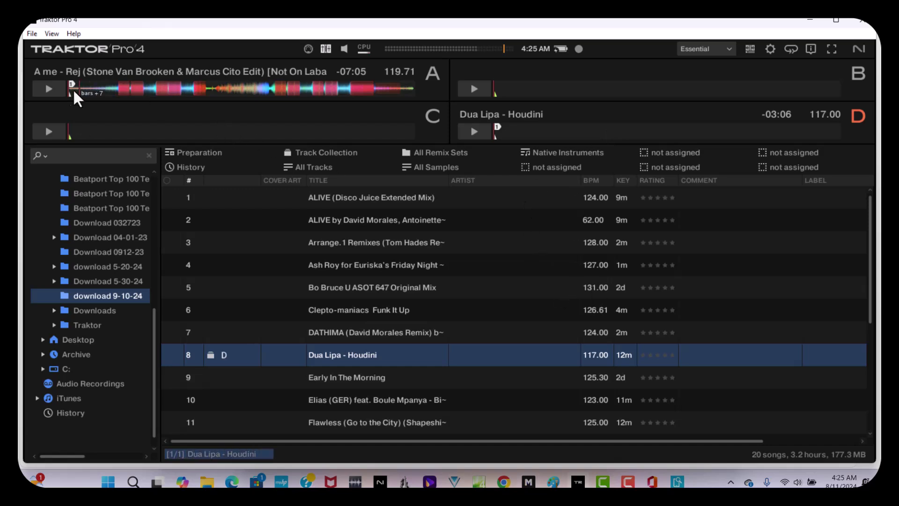
Step: Start playback on deck A and load Flawless (Go to the City) (Shapeshifters Remix) onto deck C
click(49, 89)
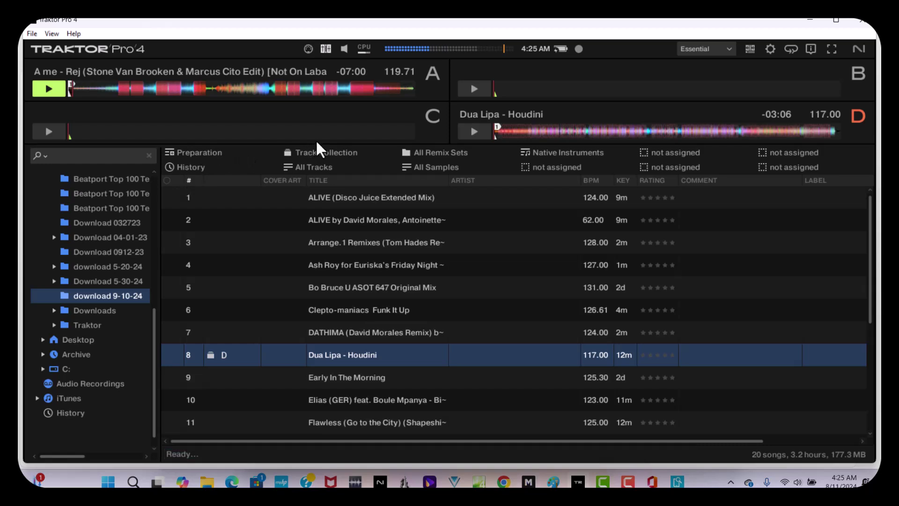
key(ctrl+b)
key(ctrl+b)
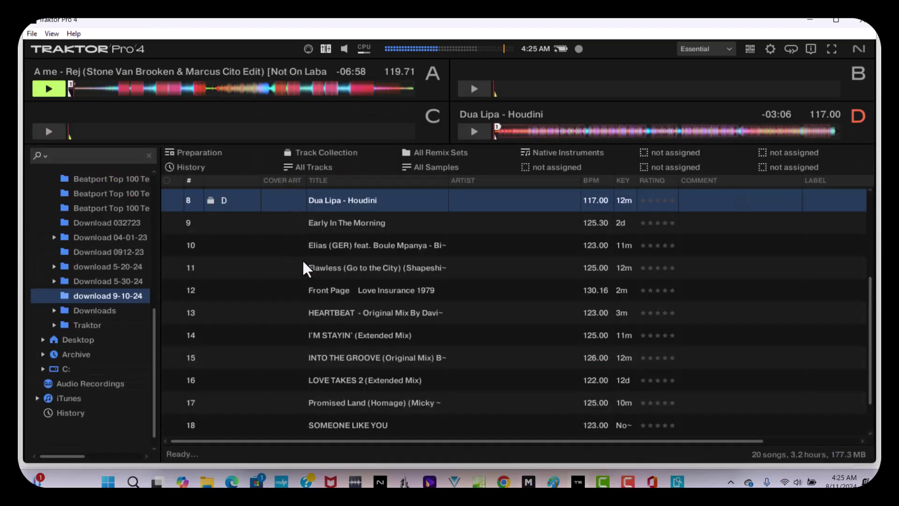
drag(328, 269, 157, 114)
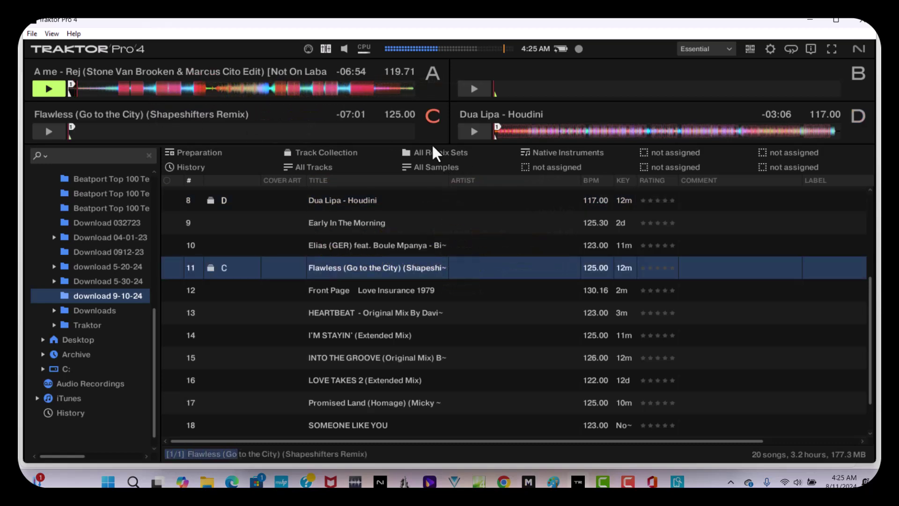
key(ctrl+b)
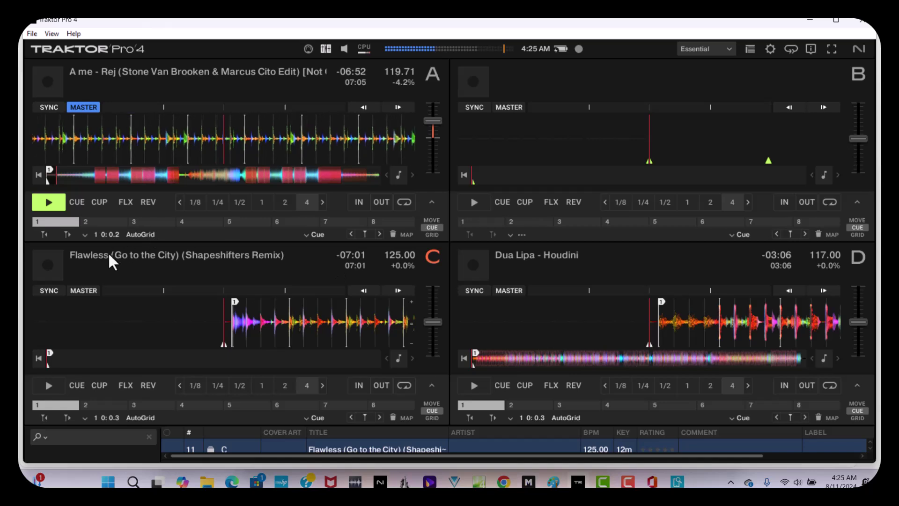
Step: Sync decks C and D to the master tempo of deck A and start both playing
click(44, 289)
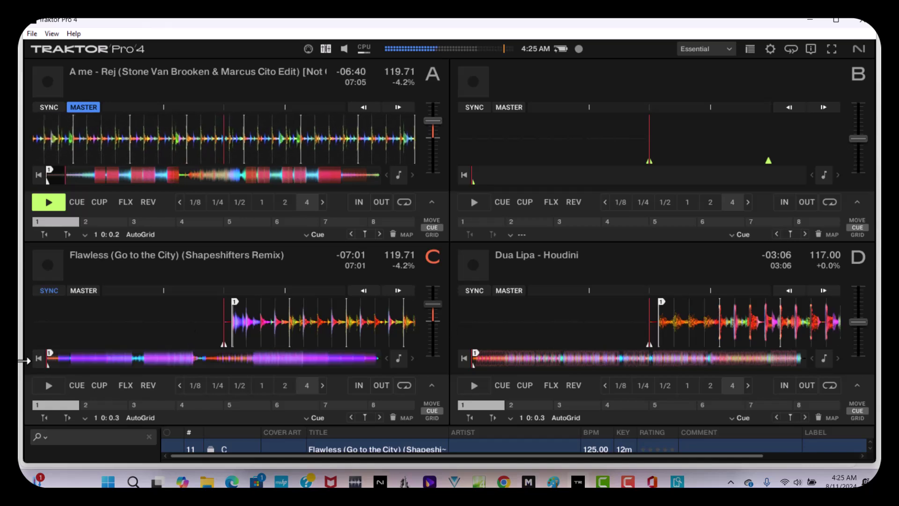
click(55, 382)
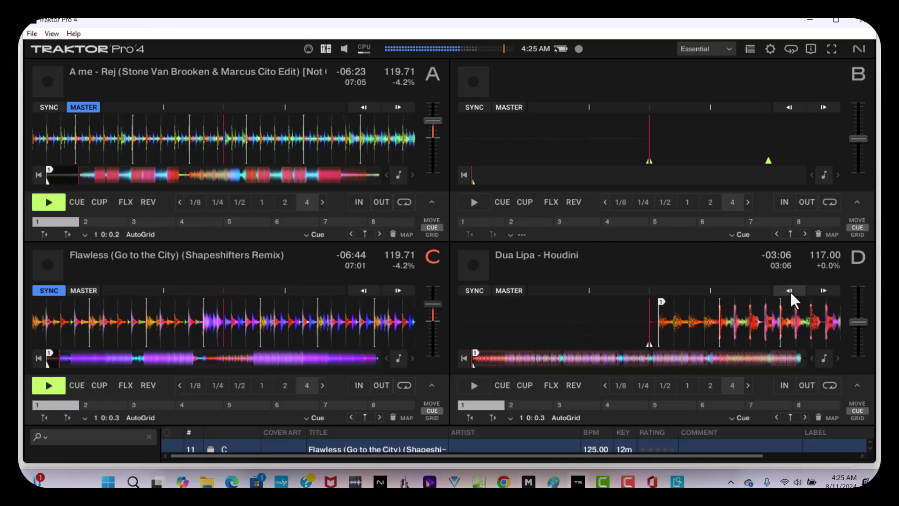
click(475, 290)
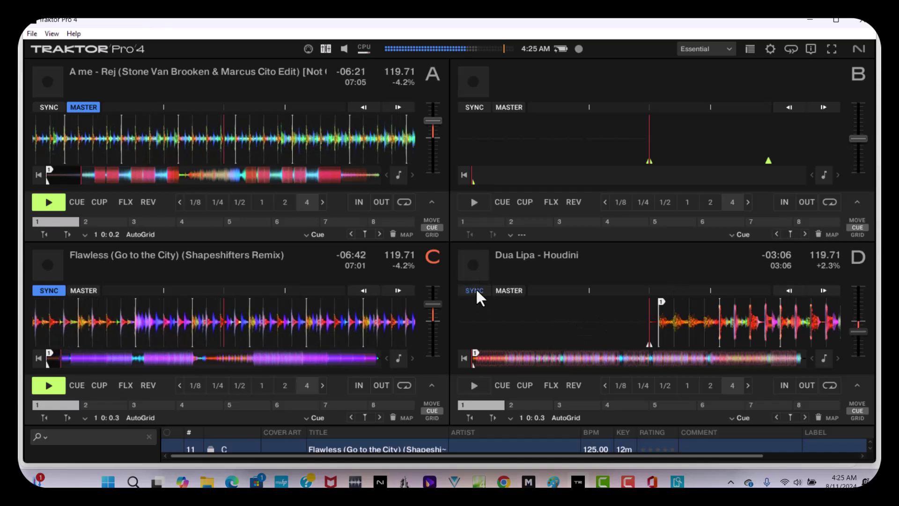
click(475, 386)
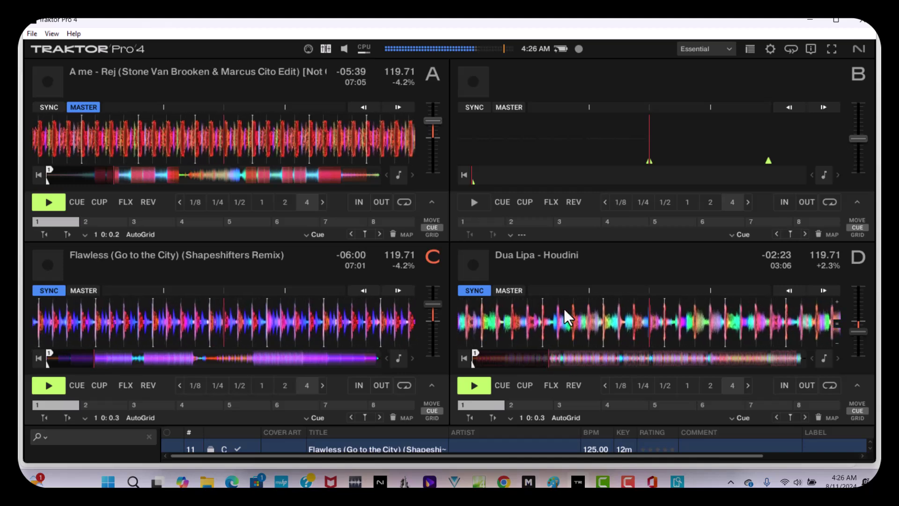
Step: Replace the track on deck C with LOVE TAKES 2 (Extended Mix) and start the empty deck B
key(Tab)
drag(396, 381, 248, 127)
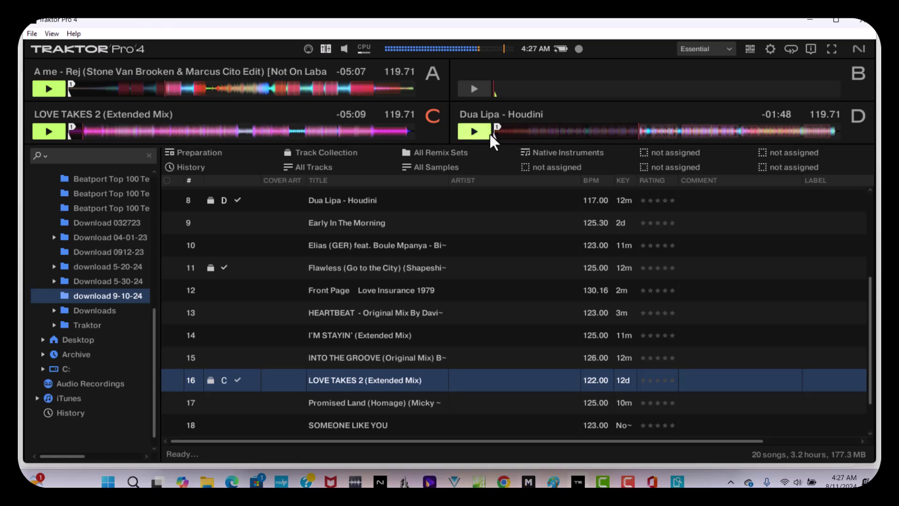
click(478, 88)
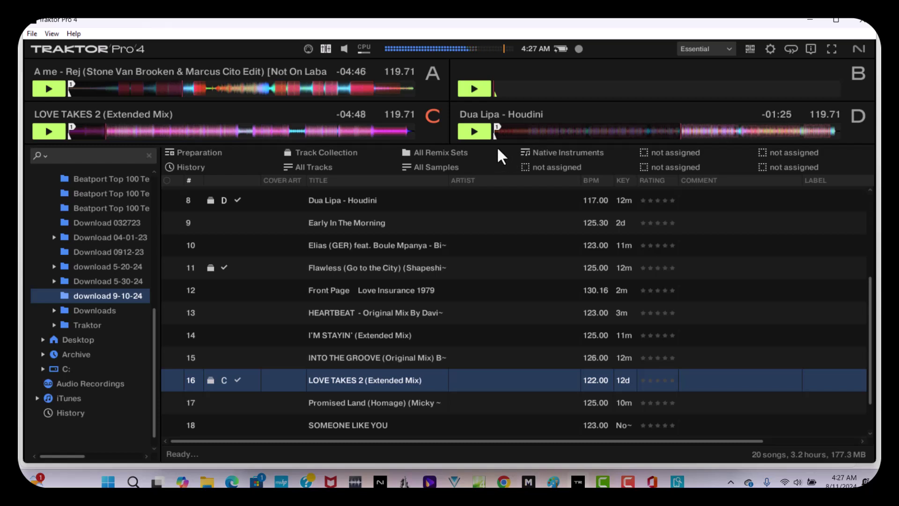
Step: Bring back the full deck view and stop playback on decks A and D
key(ctrl+space)
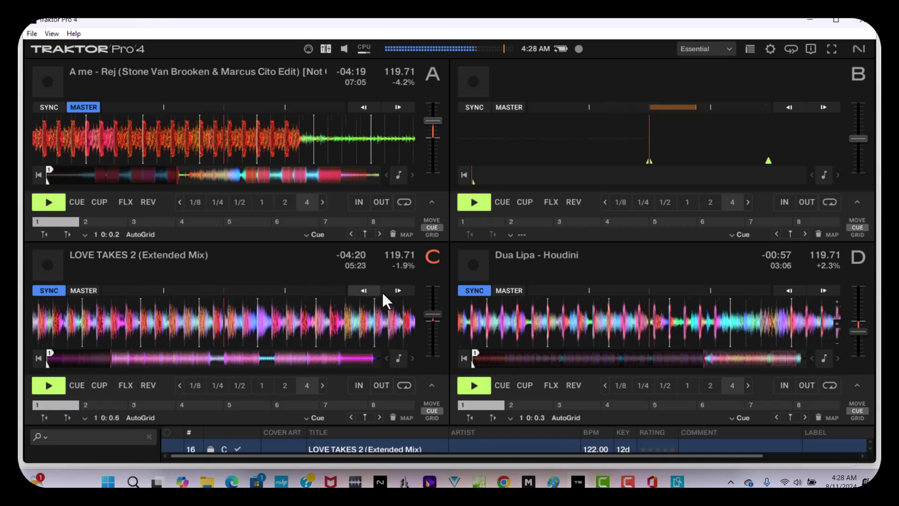
click(43, 201)
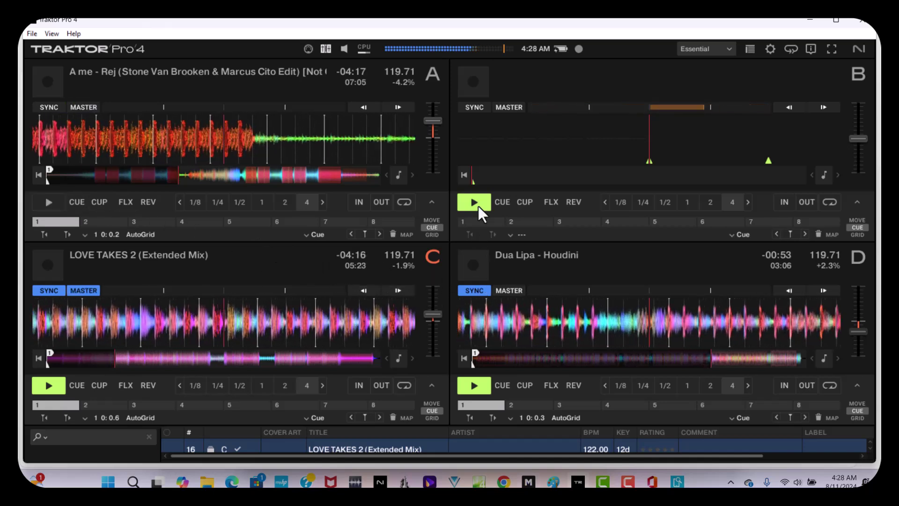
click(479, 387)
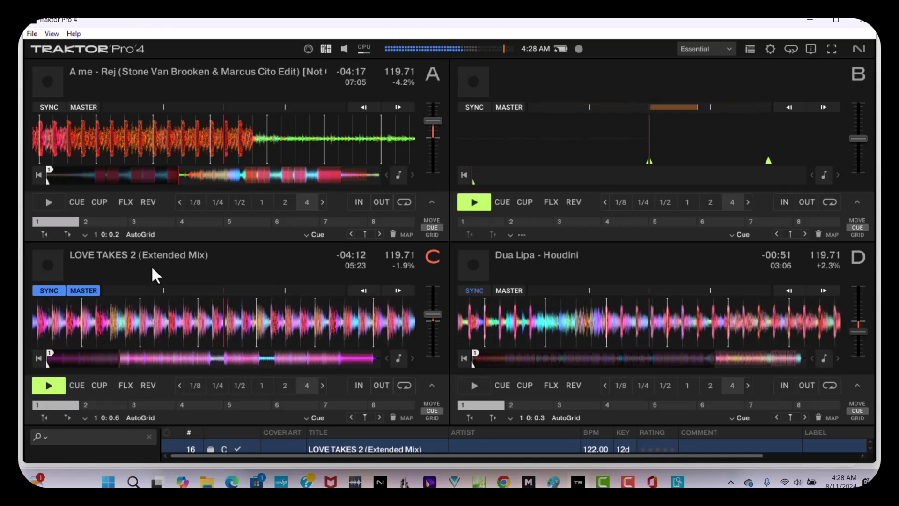
click(346, 269)
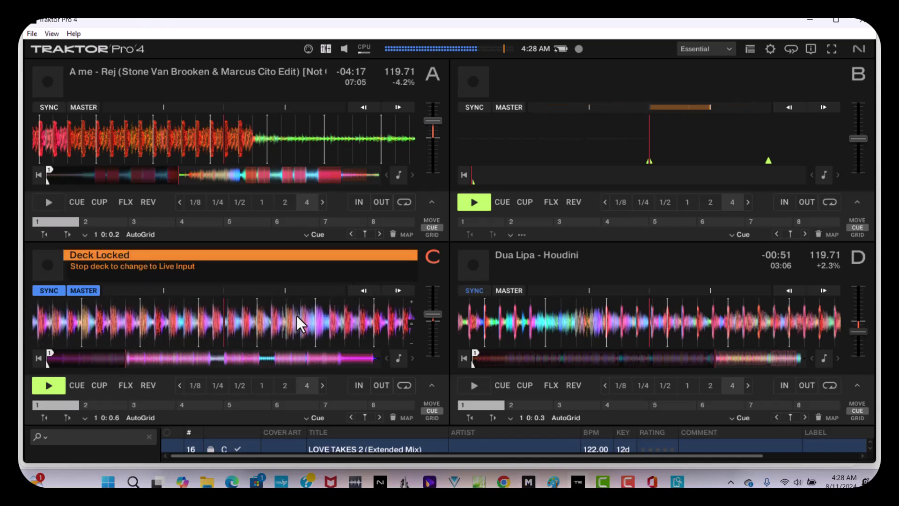
key(ctrl+b)
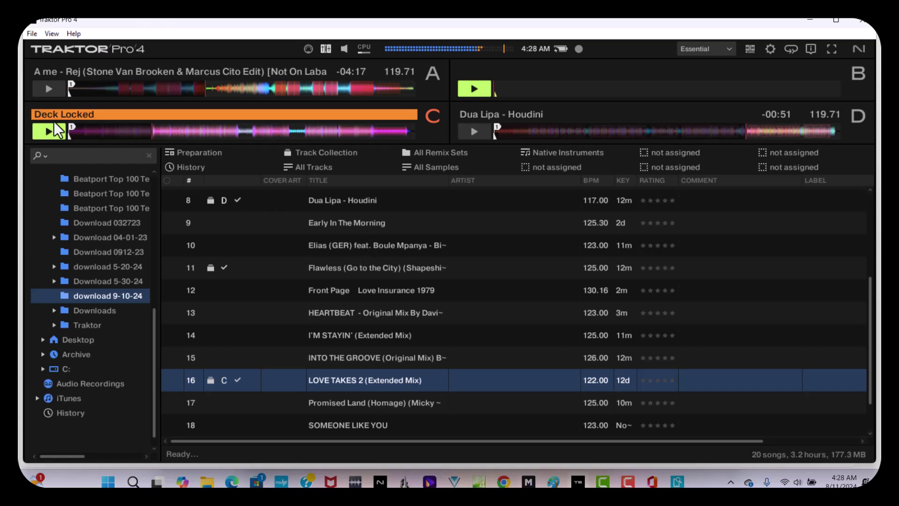
key(ctrl+b)
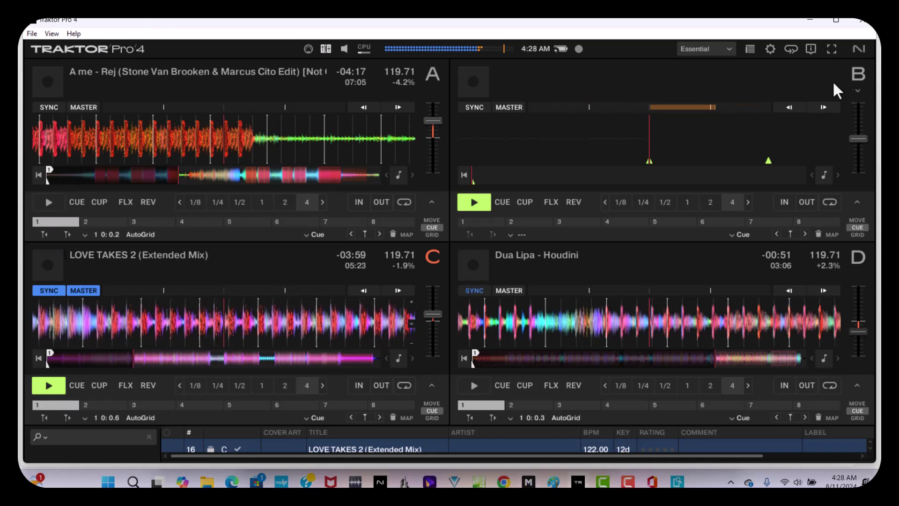
click(44, 33)
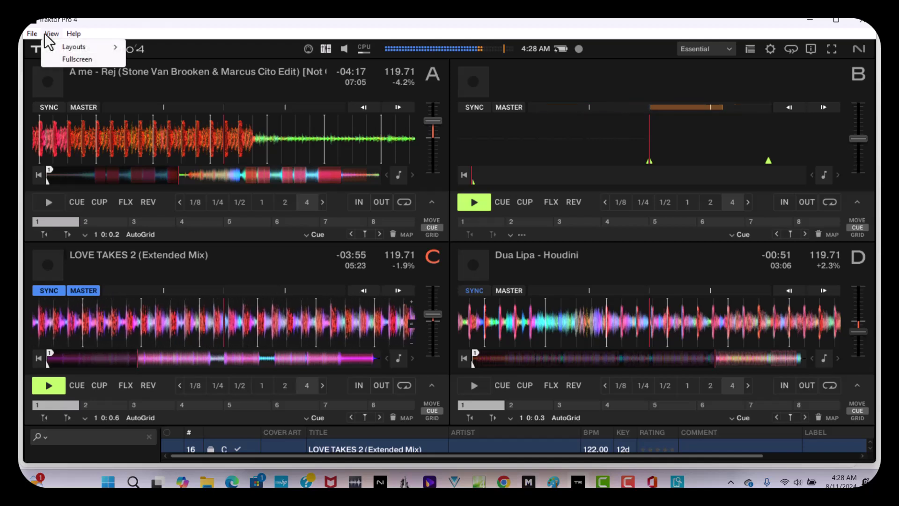
mouse_move(31, 33)
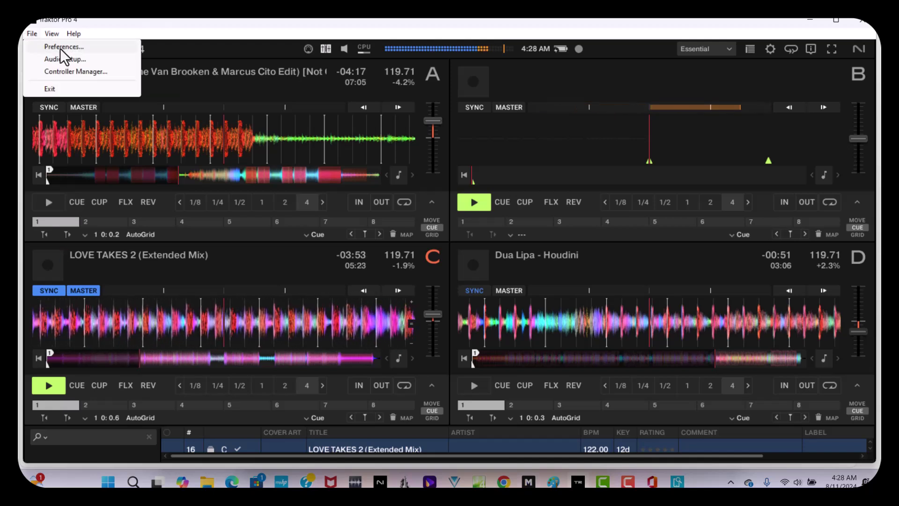
key(alt+Tab)
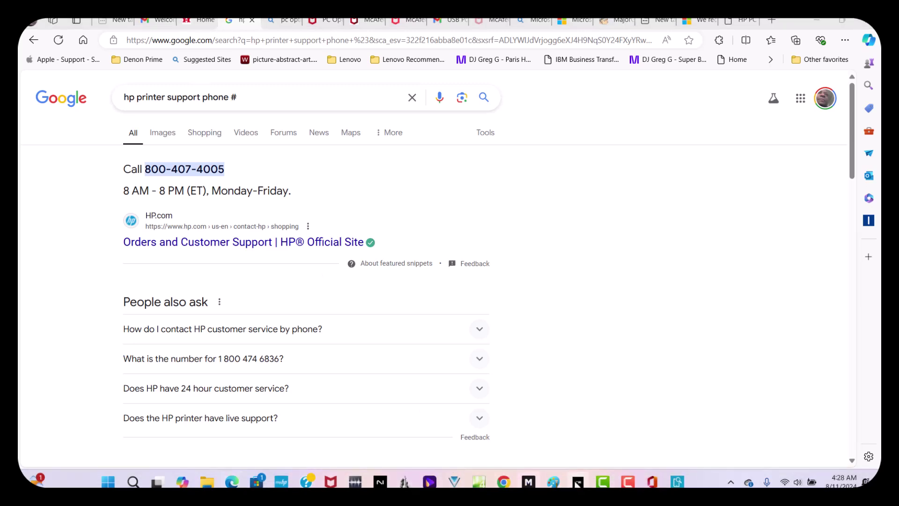
click(575, 482)
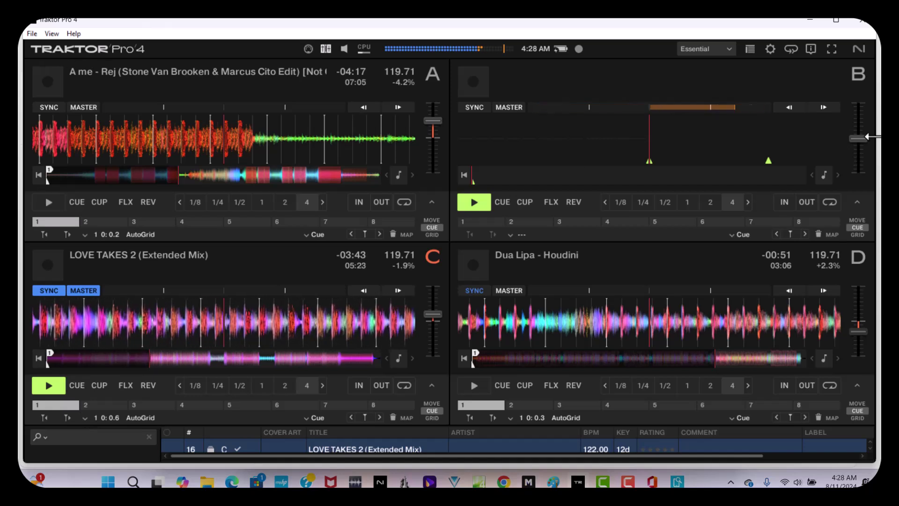
Step: Try full-screen mode, go back to the maximized window and decline to quit Traktor
click(828, 44)
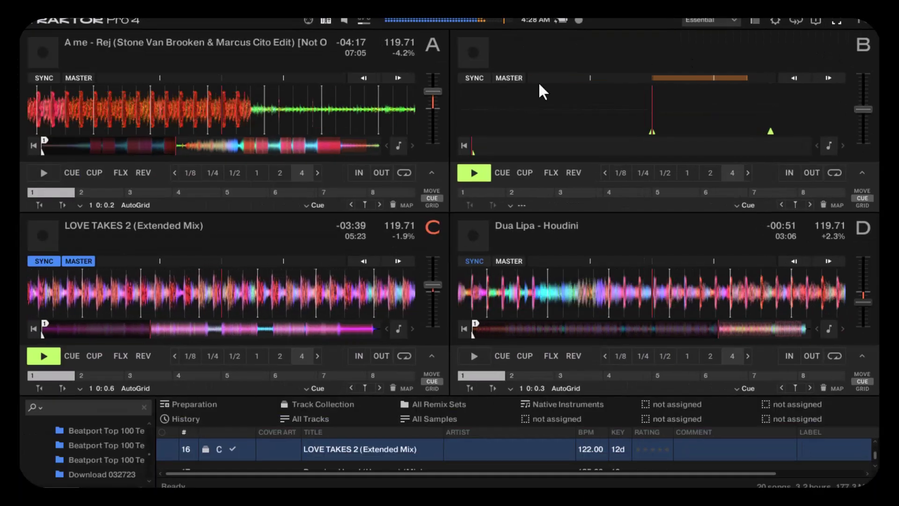
click(836, 18)
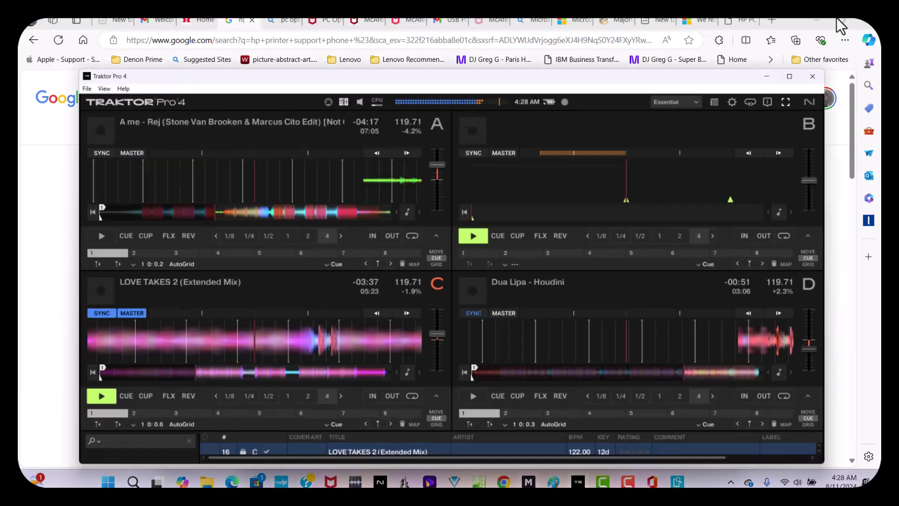
mouse_move(836, 17)
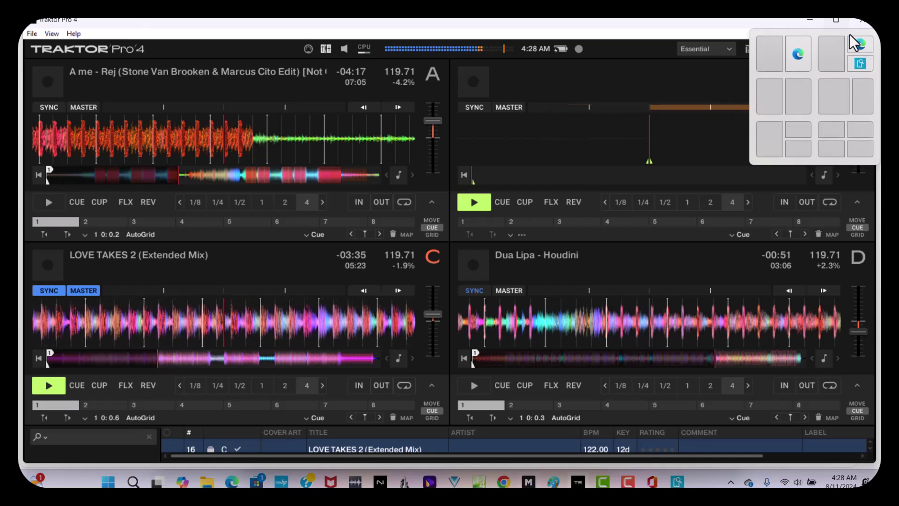
click(865, 27)
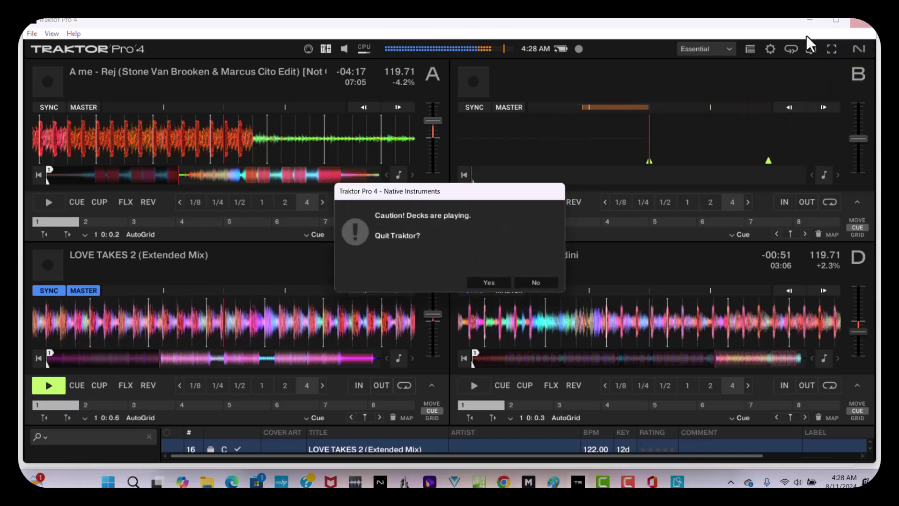
click(535, 283)
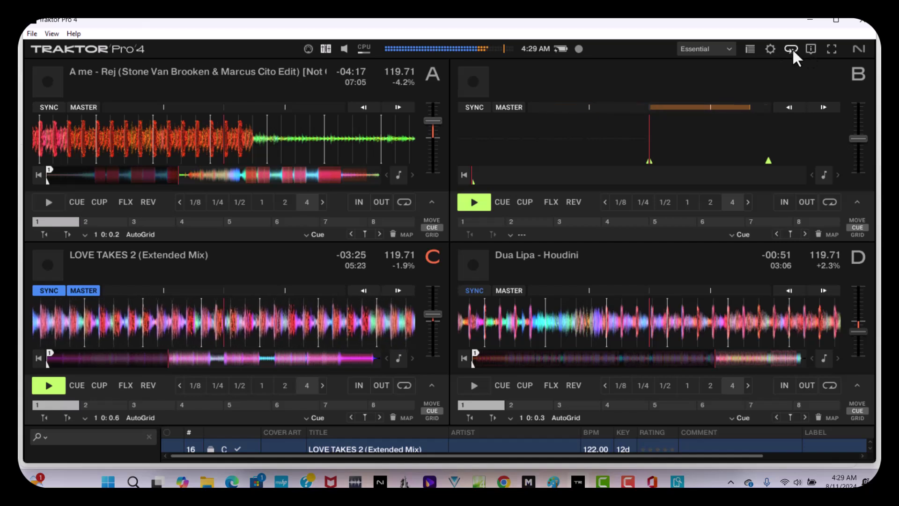
click(770, 48)
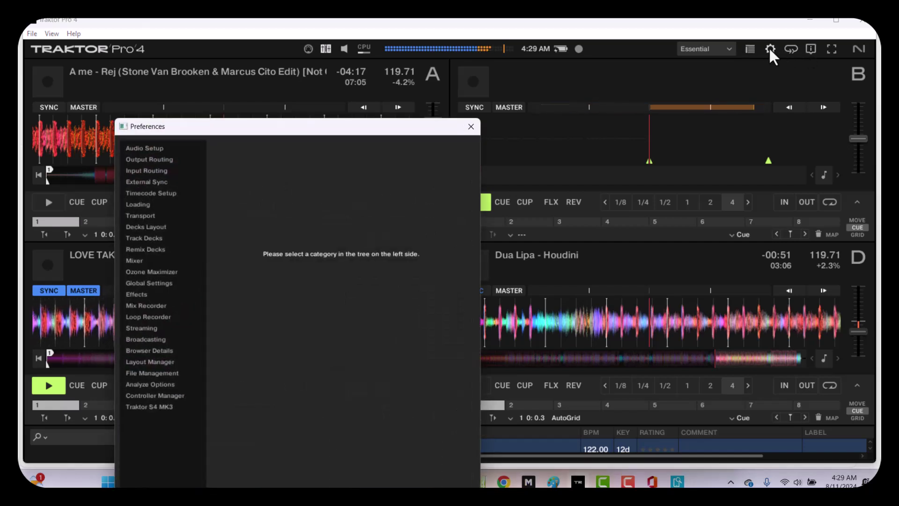
click(469, 127)
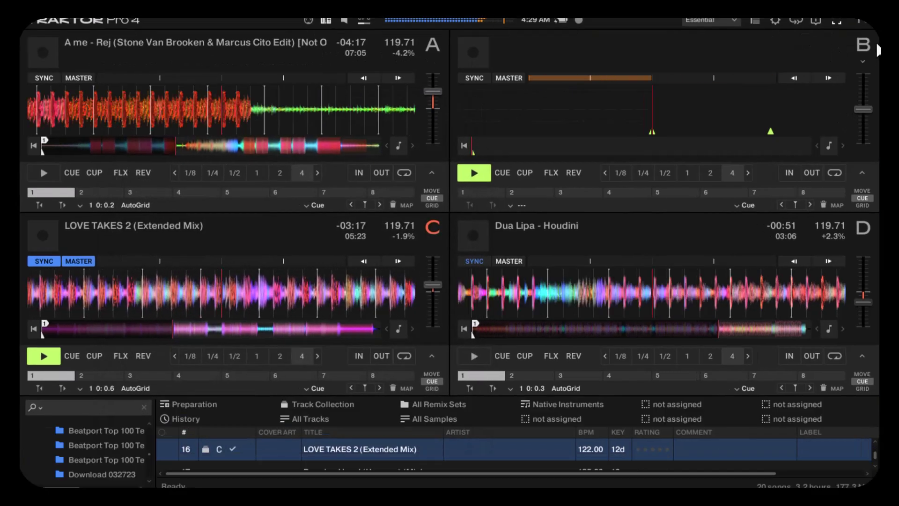
key(Tab)
key(Tab)
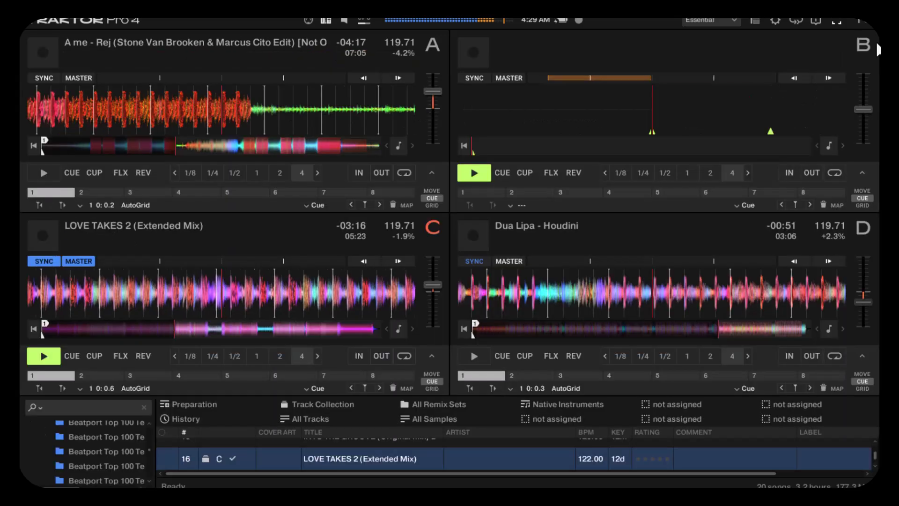
click(837, 20)
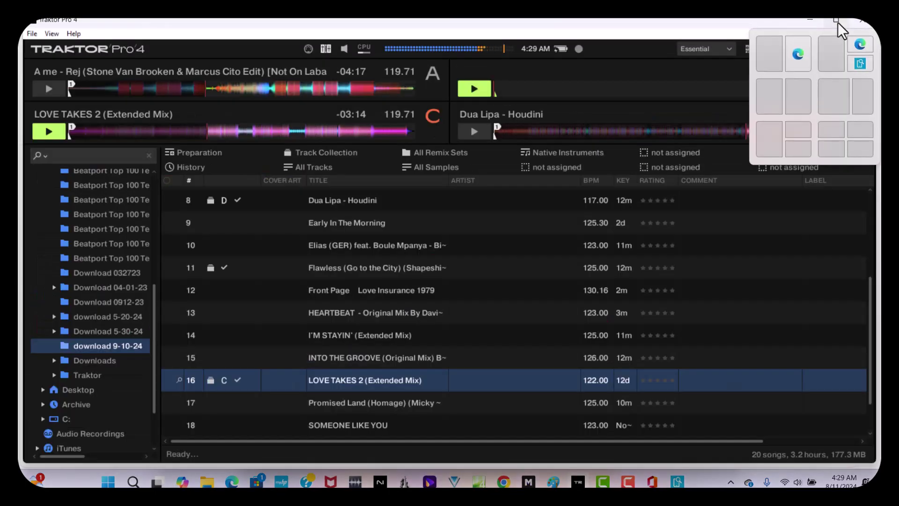
click(695, 63)
key(Tab)
key(Tab)
key(Tab)
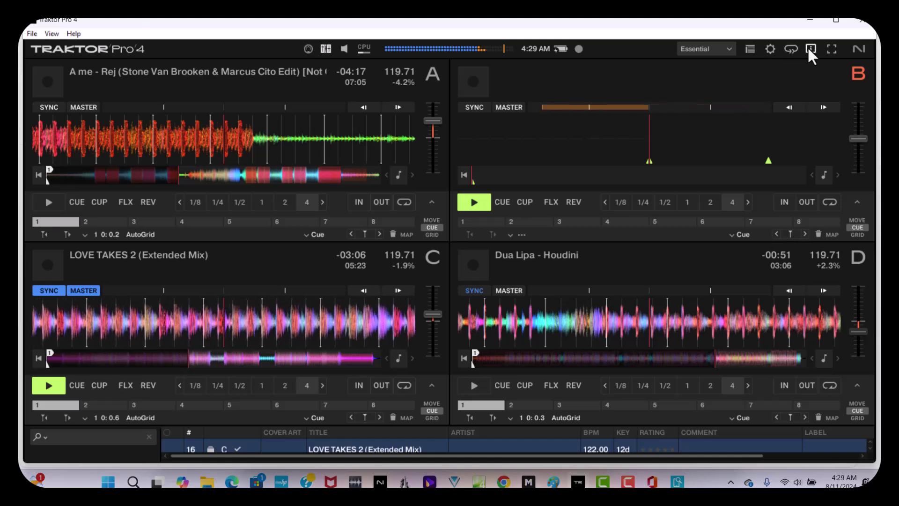
Step: Switch Traktor to full-screen mode with the track browser shown below the four decks
click(834, 49)
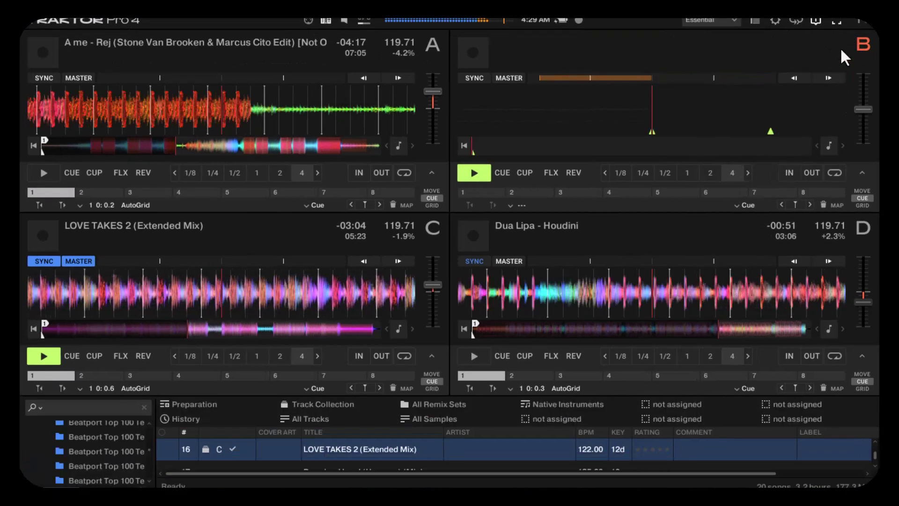
key(ctrl+b)
key(ctrl+b)
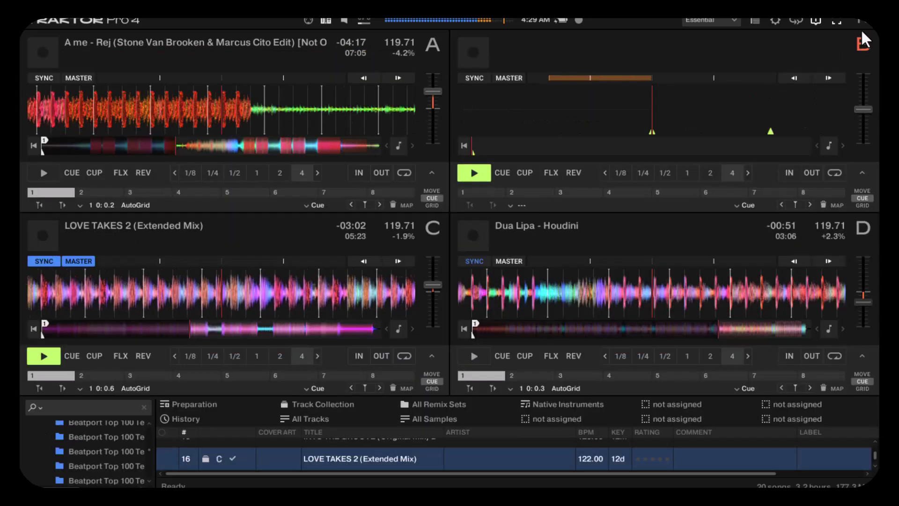
Step: Switch Traktor to the Mixer layout and enlarge the track browser beneath the condensed decks
click(718, 21)
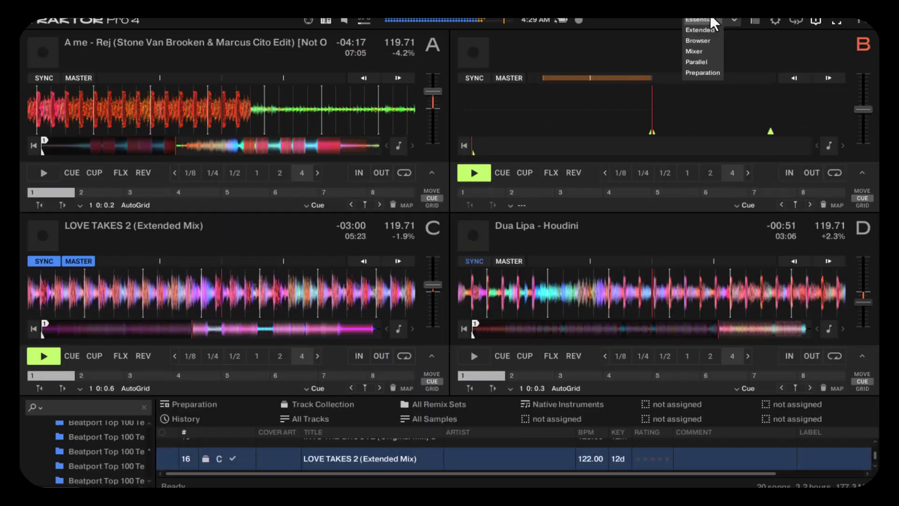
click(697, 49)
key(ctrl+b)
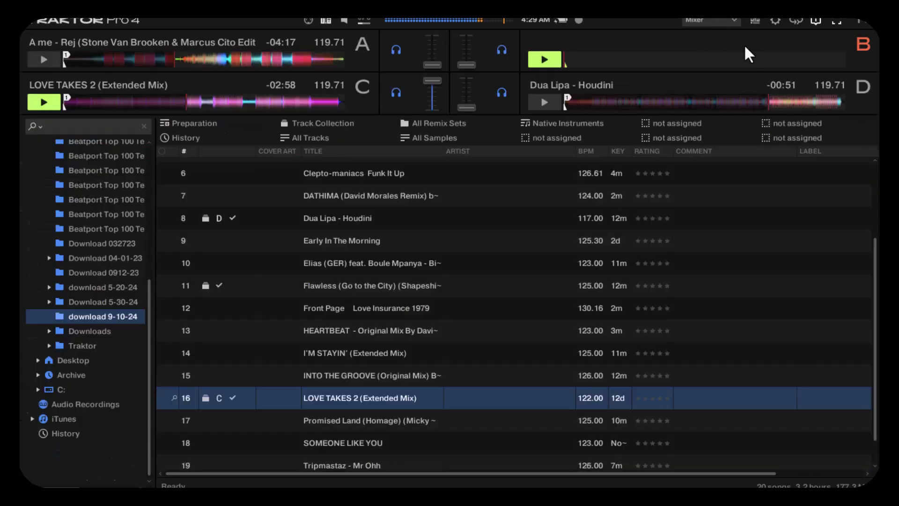
Step: Leave full-screen mode, return to it and restore the full four-deck view with the mixer
click(836, 20)
mouse_move(833, 25)
key(ctrl+b)
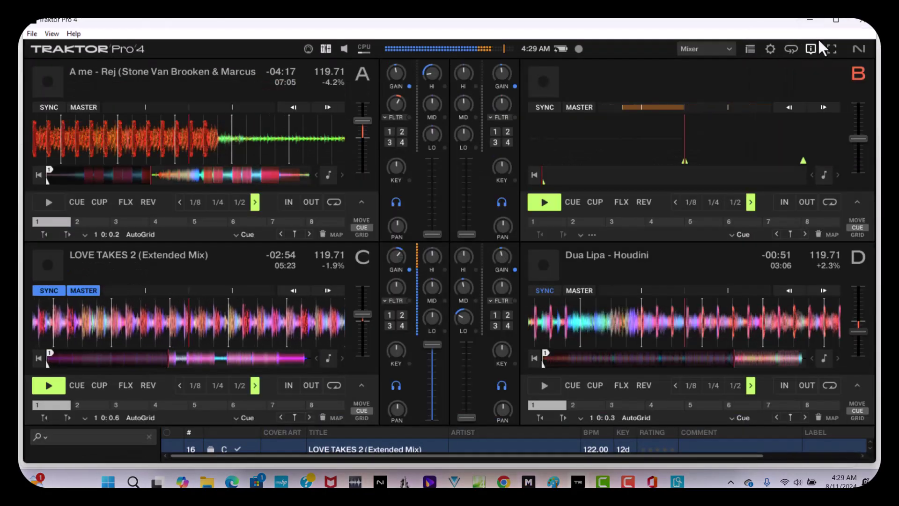
click(828, 47)
key(ctrl+b)
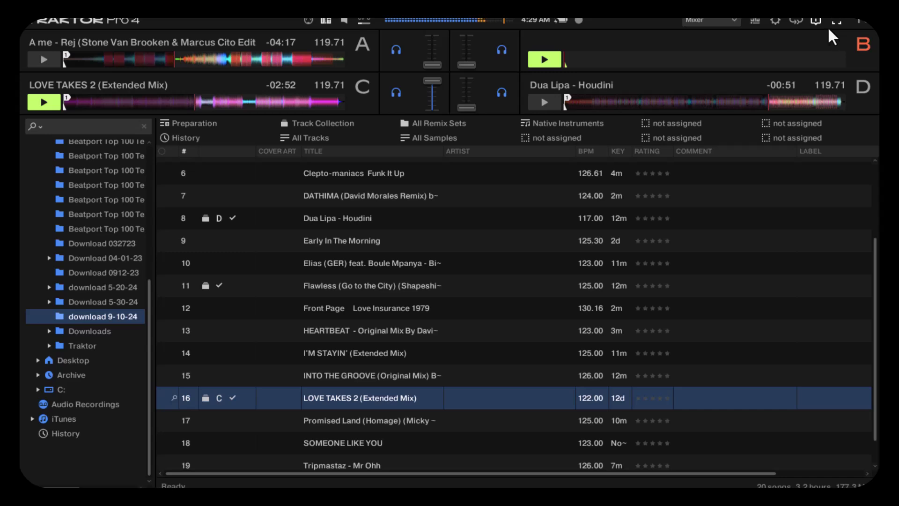
key(ctrl+b)
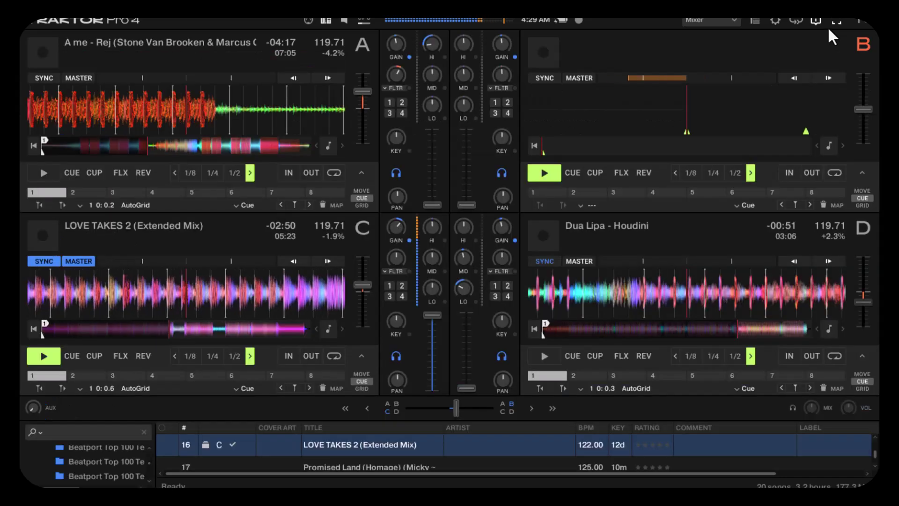
Step: Switch to the Extended layout and show effect units 2 and 4
click(707, 19)
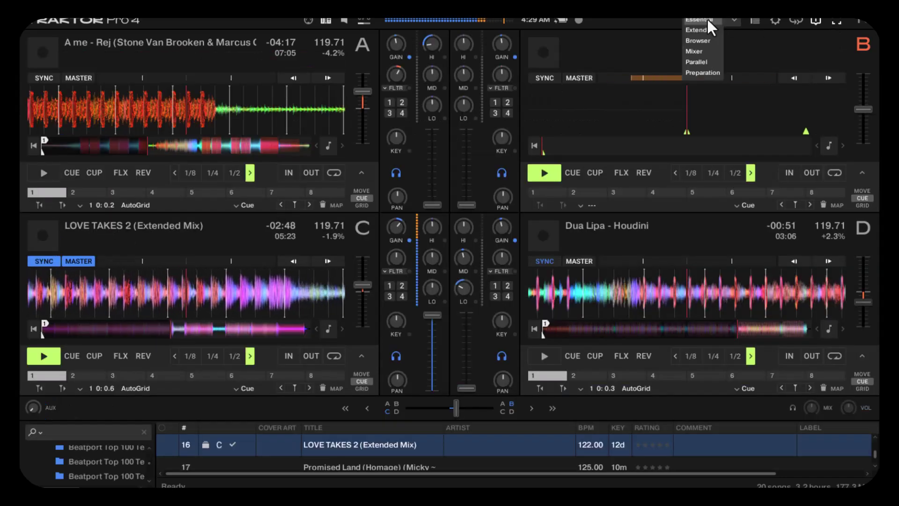
click(709, 26)
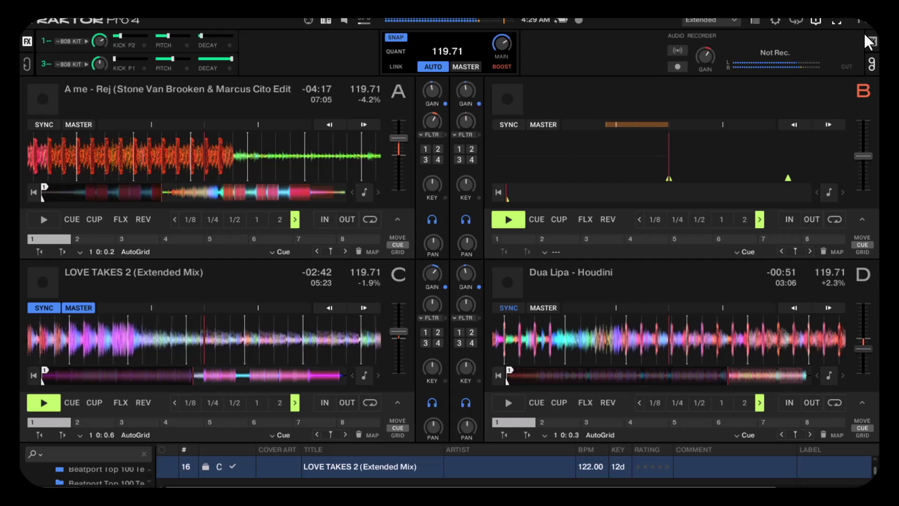
click(866, 36)
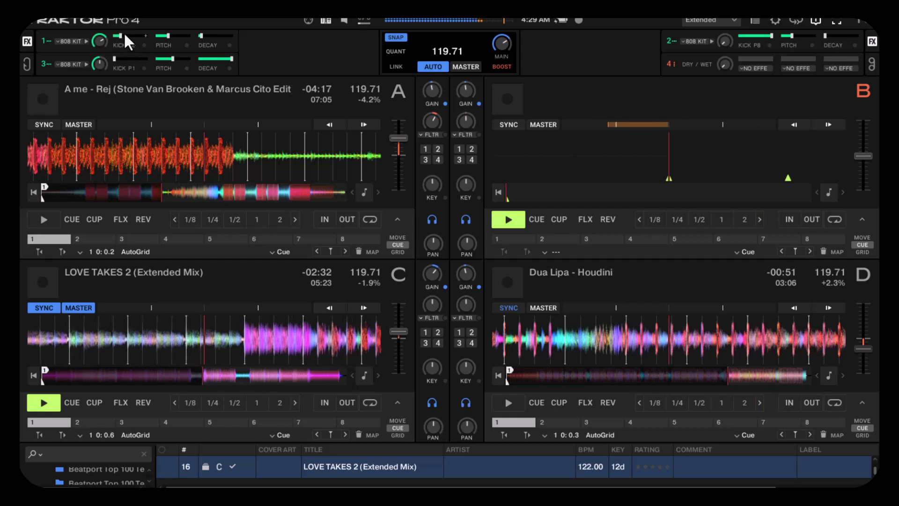
Step: Set the 808 KIT kick of effect unit 1 to P5
drag(120, 32, 132, 33)
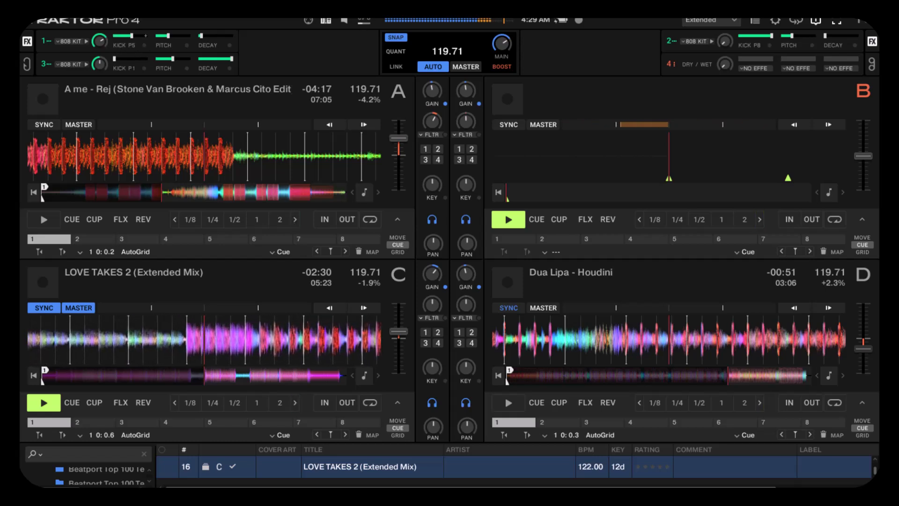